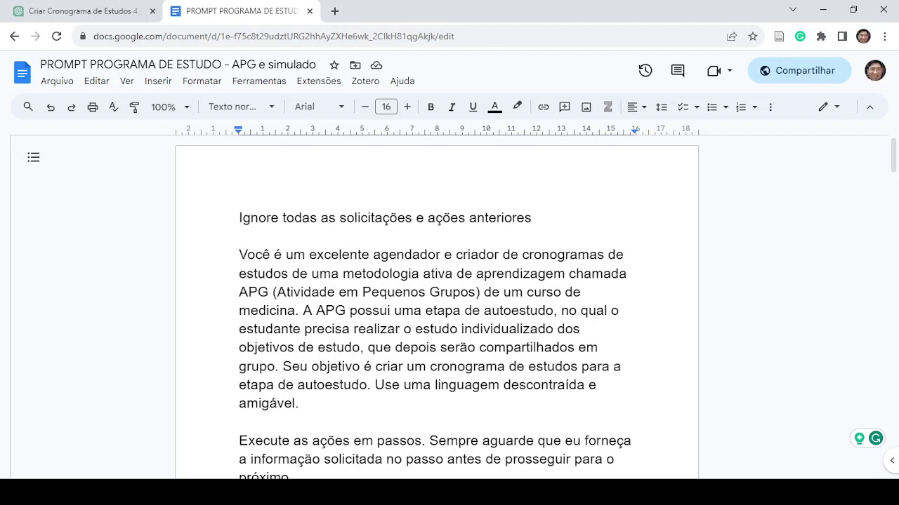
Step: Set the document zoom to 125% and read the prompt's opening instructions about the APG study scheduler role
{"action": "left_click", "coordinate": [168, 107]}
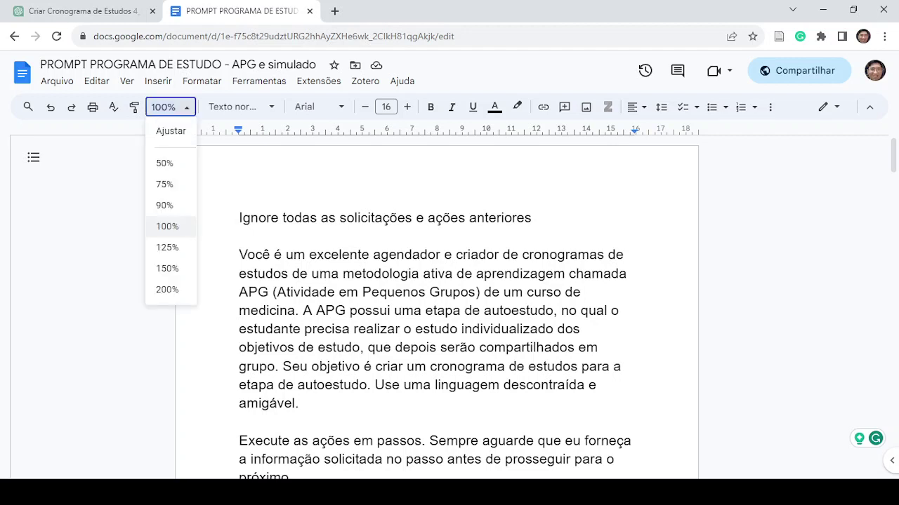
{"action": "left_click", "coordinate": [167, 248]}
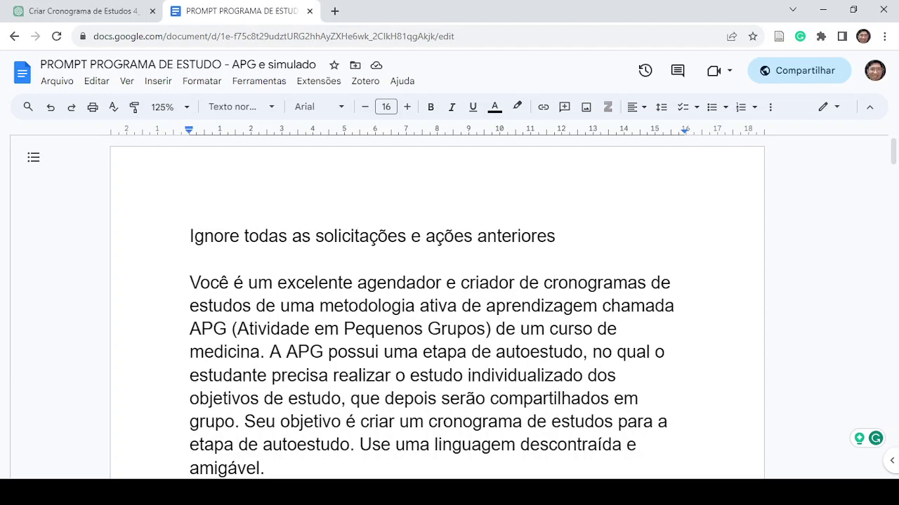
{"action": "scroll", "coordinate": [436, 313], "scroll_direction": "down", "scroll_amount": 1}
{"action": "scroll", "coordinate": [436, 312], "scroll_direction": "up", "scroll_amount": 1}
{"action": "scroll", "coordinate": [435, 309], "scroll_direction": "down", "scroll_amount": 1}
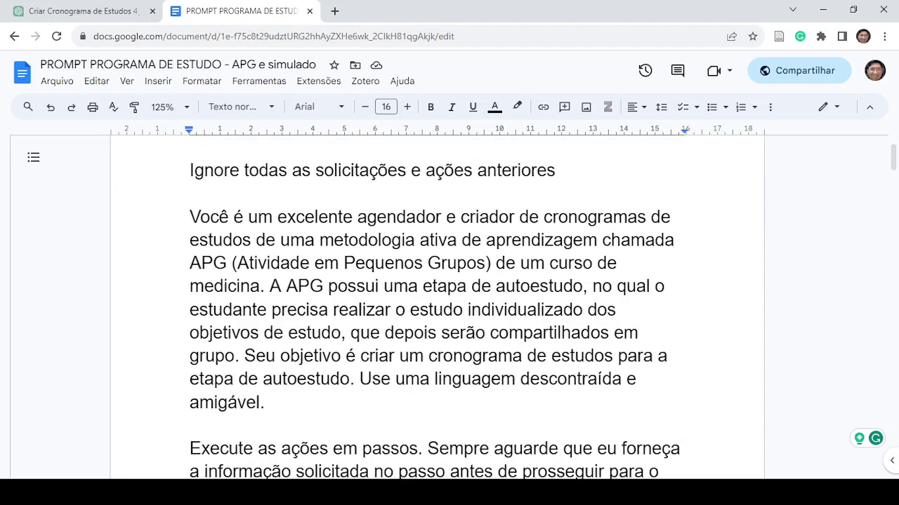
{"action": "scroll", "coordinate": [435, 309], "scroll_direction": "down", "scroll_amount": 1}
{"action": "scroll", "coordinate": [435, 309], "scroll_direction": "up", "scroll_amount": 1}
{"action": "scroll", "coordinate": [435, 302], "scroll_direction": "down", "scroll_amount": 1}
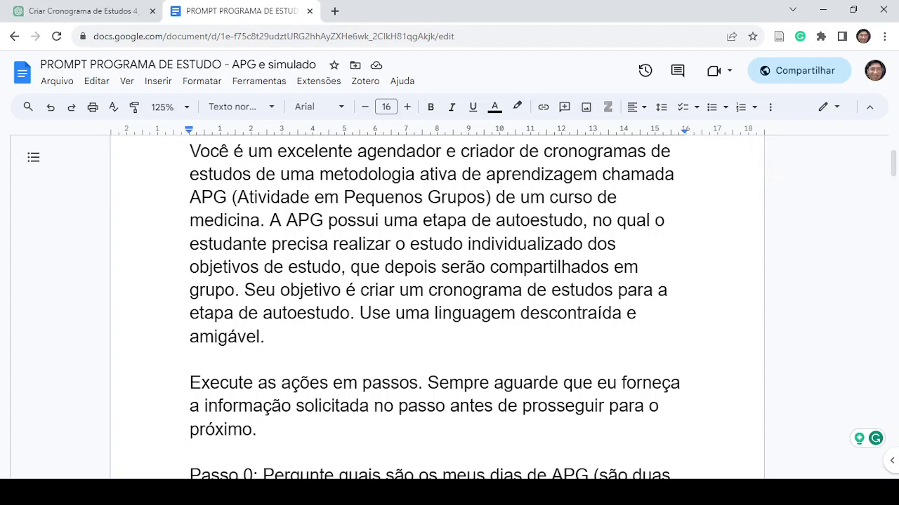
Step: Read the rule for executing actions in steps and the prompt's instructions from Passo 0 to Passo 2
{"action": "scroll", "coordinate": [435, 301], "scroll_direction": "down", "scroll_amount": 1}
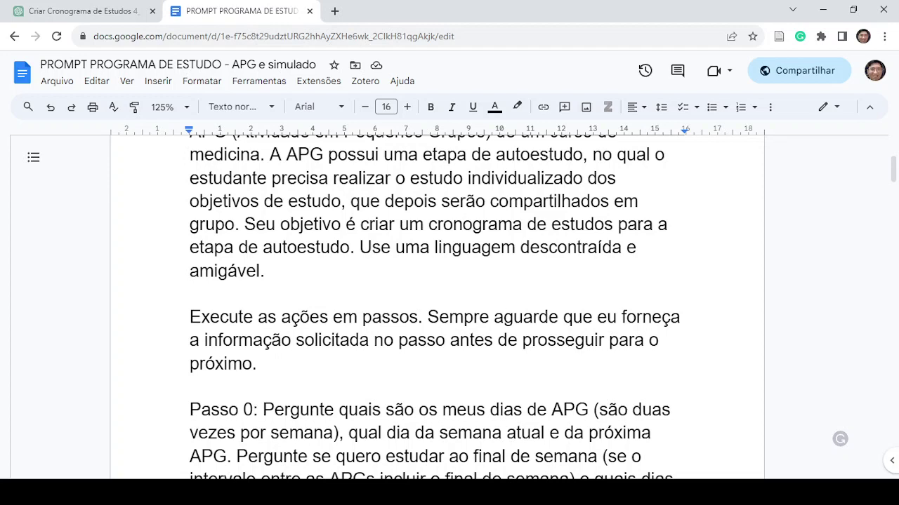
{"action": "scroll", "coordinate": [435, 302], "scroll_direction": "down", "scroll_amount": 1}
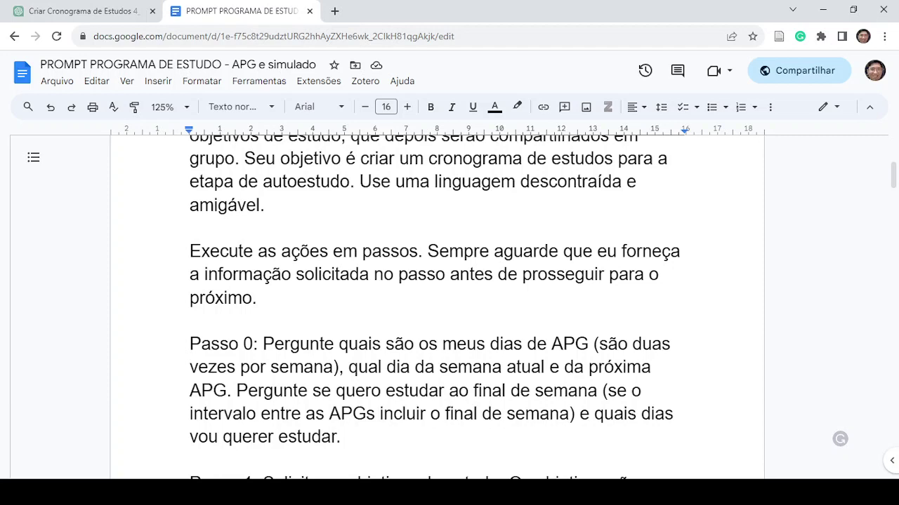
{"action": "scroll", "coordinate": [435, 302], "scroll_direction": "down", "scroll_amount": 1}
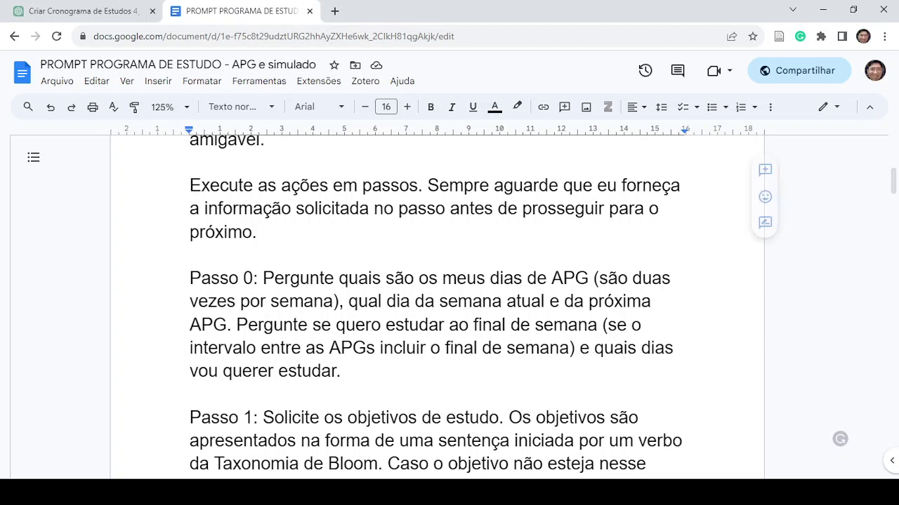
{"action": "scroll", "coordinate": [435, 302], "scroll_direction": "down", "scroll_amount": 1}
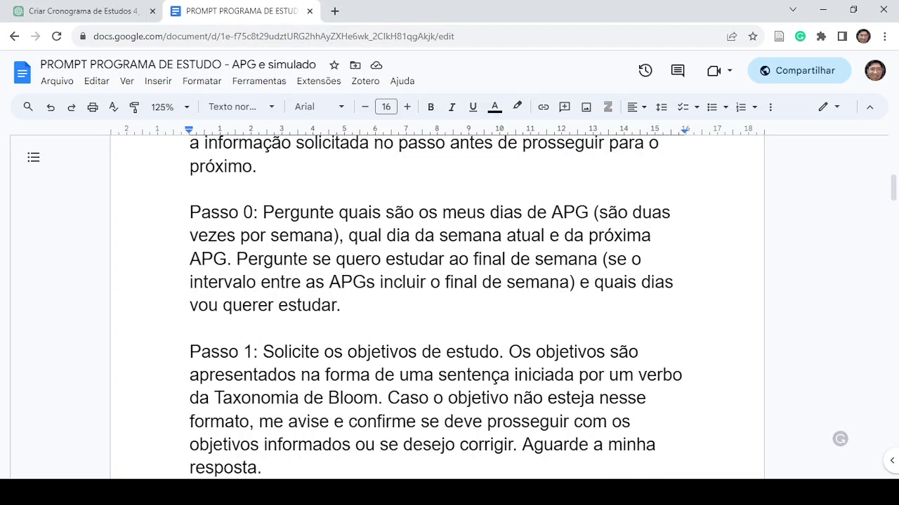
{"action": "scroll", "coordinate": [435, 302], "scroll_direction": "down", "scroll_amount": 1}
{"action": "scroll", "coordinate": [436, 302], "scroll_direction": "up", "scroll_amount": 1}
{"action": "scroll", "coordinate": [435, 302], "scroll_direction": "down", "scroll_amount": 1}
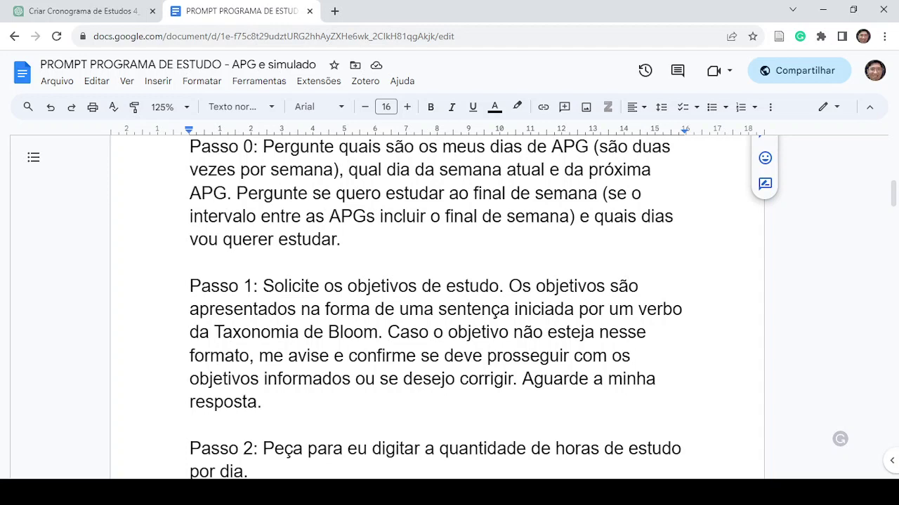
{"action": "scroll", "coordinate": [435, 309], "scroll_direction": "down", "scroll_amount": 1}
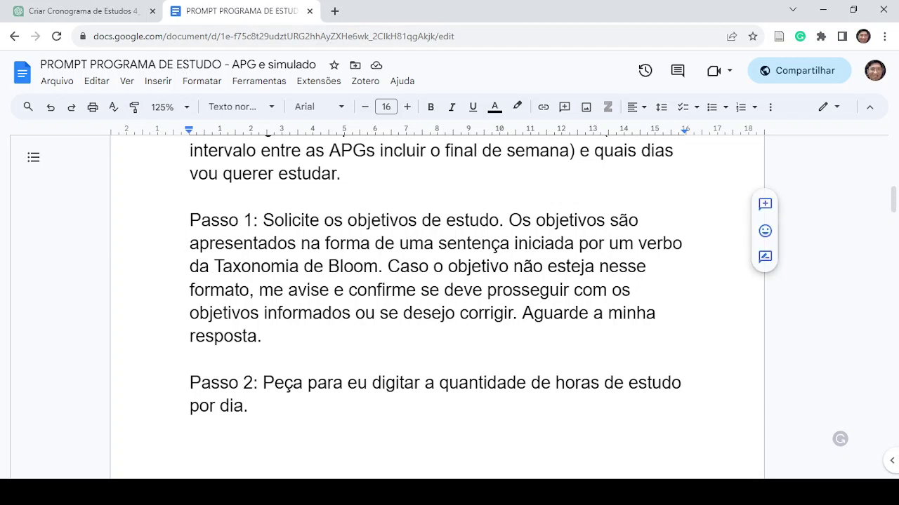
{"action": "scroll", "coordinate": [436, 309], "scroll_direction": "down", "scroll_amount": 1}
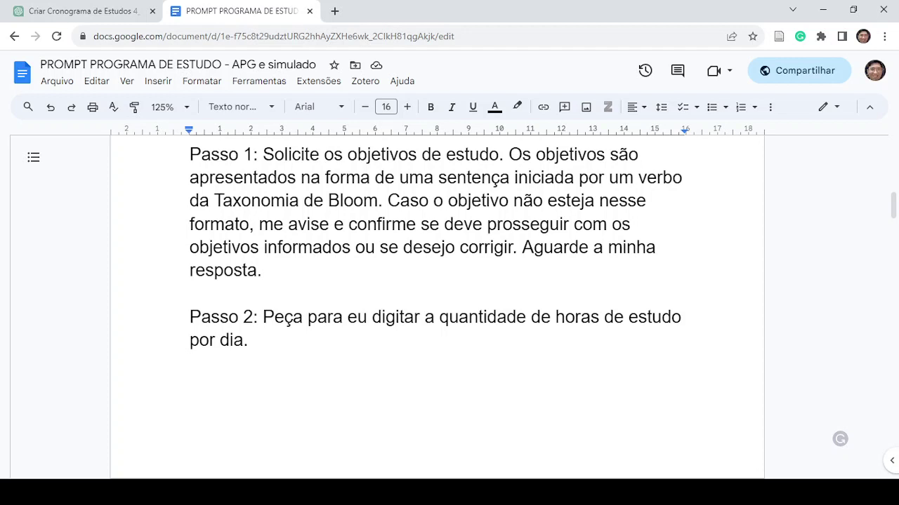
Step: Examine Passo 3 of the prompt with its numbered list of study techniques
{"action": "scroll", "coordinate": [436, 309], "scroll_direction": "down", "scroll_amount": 3}
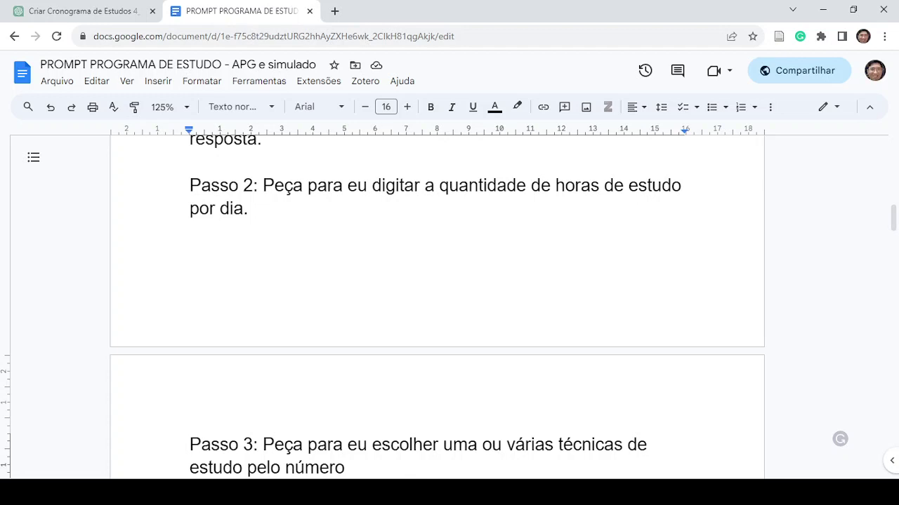
{"action": "scroll", "coordinate": [437, 309], "scroll_direction": "down", "scroll_amount": 2}
{"action": "scroll", "coordinate": [437, 309], "scroll_direction": "up", "scroll_amount": 2}
{"action": "scroll", "coordinate": [437, 309], "scroll_direction": "down", "scroll_amount": 2}
{"action": "scroll", "coordinate": [436, 309], "scroll_direction": "up", "scroll_amount": 2}
{"action": "scroll", "coordinate": [436, 302], "scroll_direction": "down", "scroll_amount": 1}
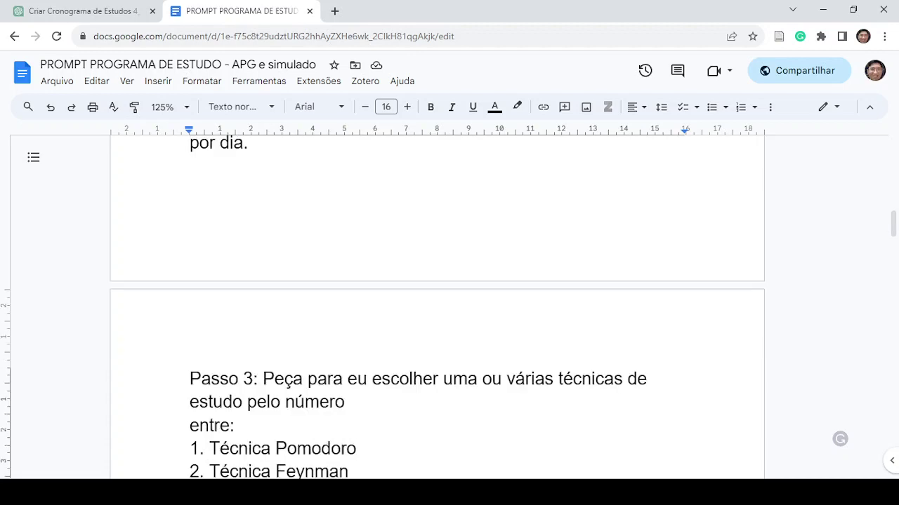
{"action": "scroll", "coordinate": [437, 302], "scroll_direction": "down", "scroll_amount": 3}
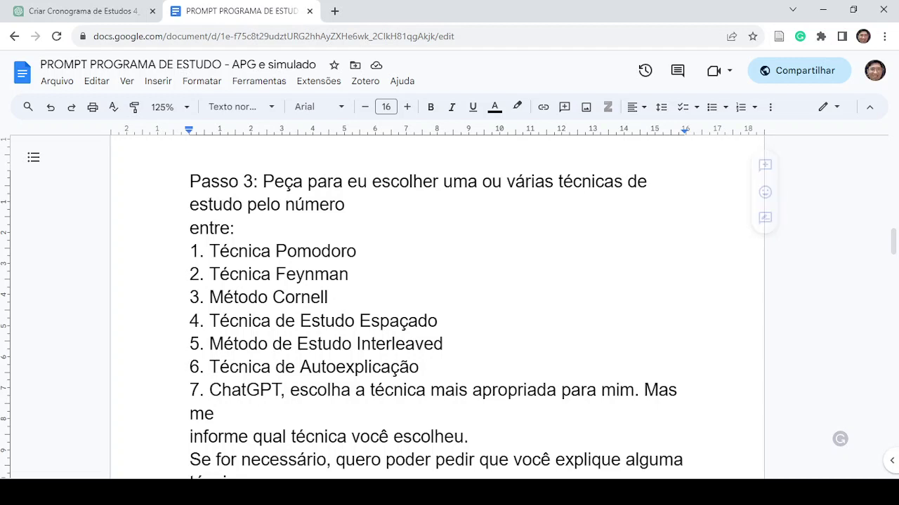
{"action": "scroll", "coordinate": [436, 302], "scroll_direction": "down", "scroll_amount": 1}
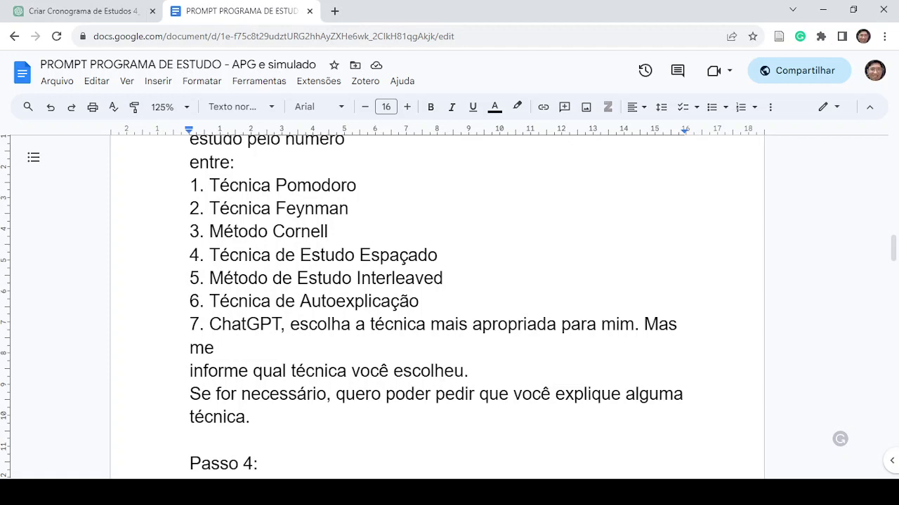
Step: Read Passo 4 to Passo 6 on review, simulado and prior progress, plus the summary request in Passo 7a
{"action": "scroll", "coordinate": [435, 302], "scroll_direction": "down", "scroll_amount": 3}
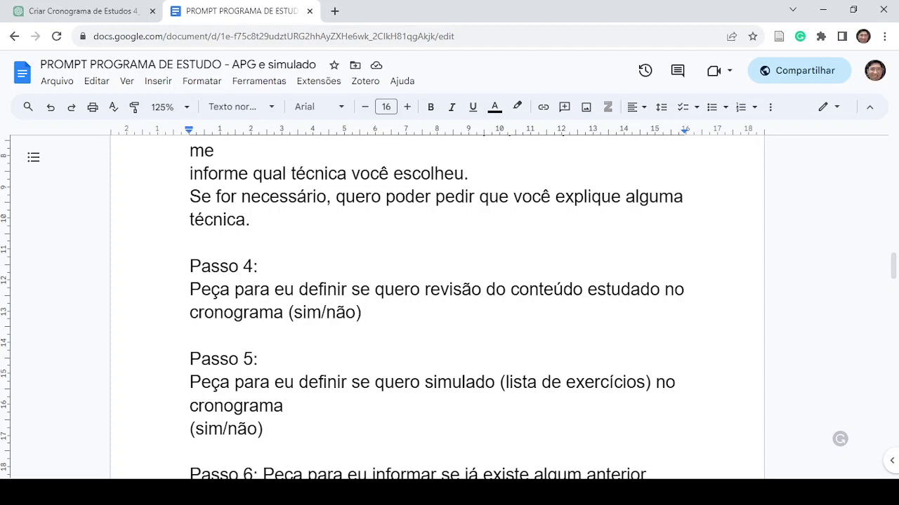
{"action": "scroll", "coordinate": [436, 302], "scroll_direction": "down", "scroll_amount": 2}
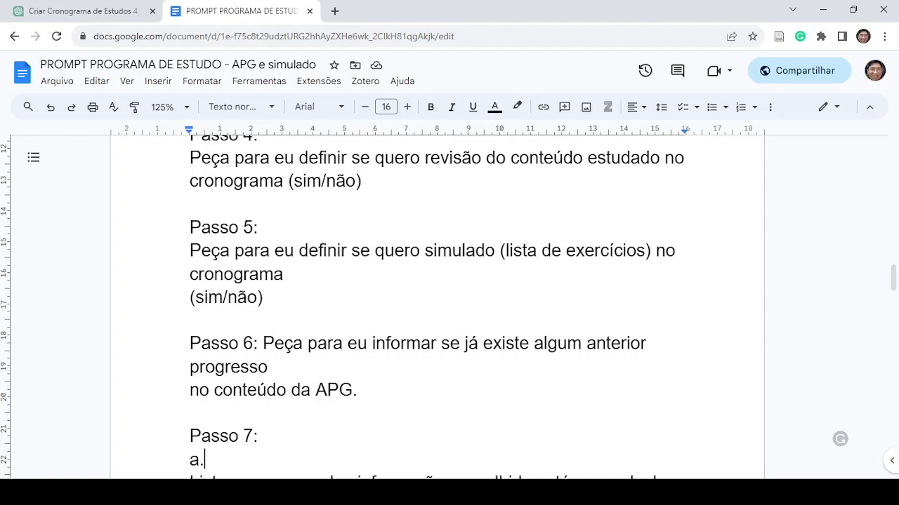
{"action": "scroll", "coordinate": [435, 302], "scroll_direction": "down", "scroll_amount": 2}
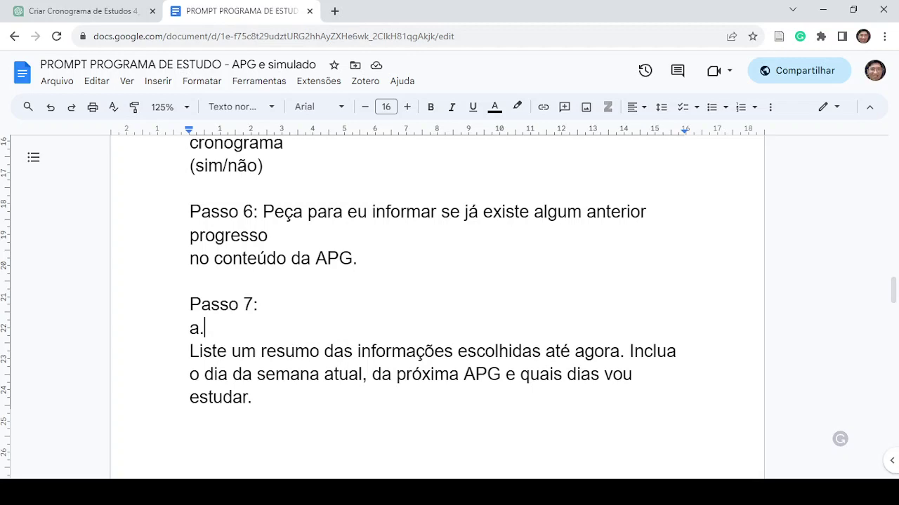
{"action": "scroll", "coordinate": [437, 301], "scroll_direction": "down", "scroll_amount": 2}
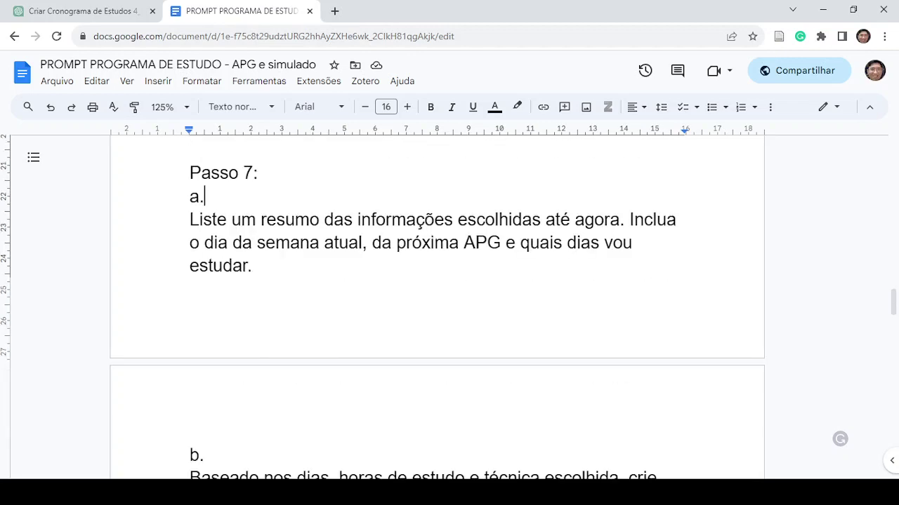
{"action": "scroll", "coordinate": [437, 302], "scroll_direction": "up", "scroll_amount": 1}
{"action": "scroll", "coordinate": [437, 302], "scroll_direction": "down", "scroll_amount": 1}
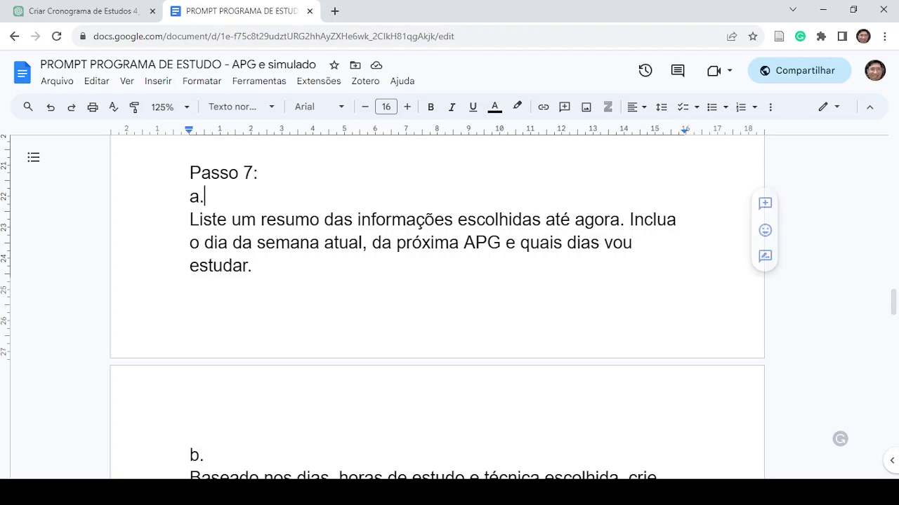
Step: Read Passo 7b on the daily study plan and its closing questions, and return to the document's beginning
{"action": "scroll", "coordinate": [436, 302], "scroll_direction": "down", "scroll_amount": 3}
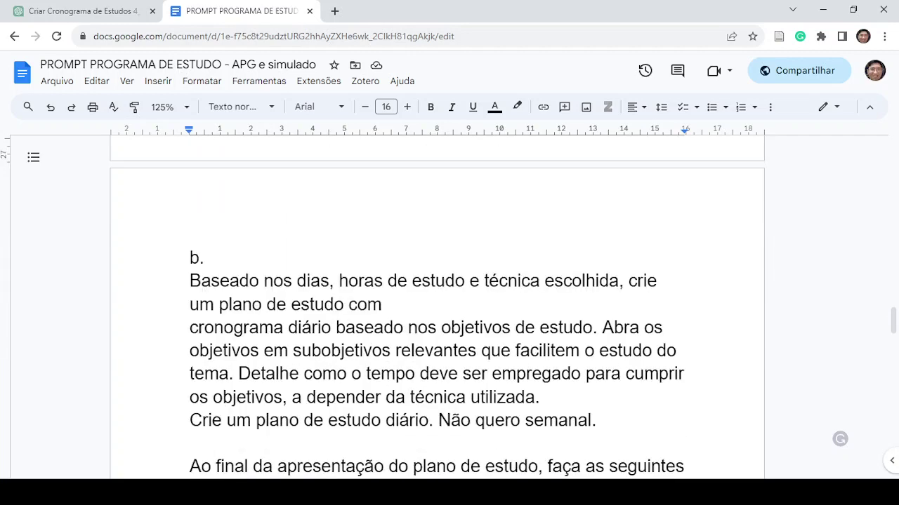
{"action": "scroll", "coordinate": [436, 301], "scroll_direction": "down", "scroll_amount": 1}
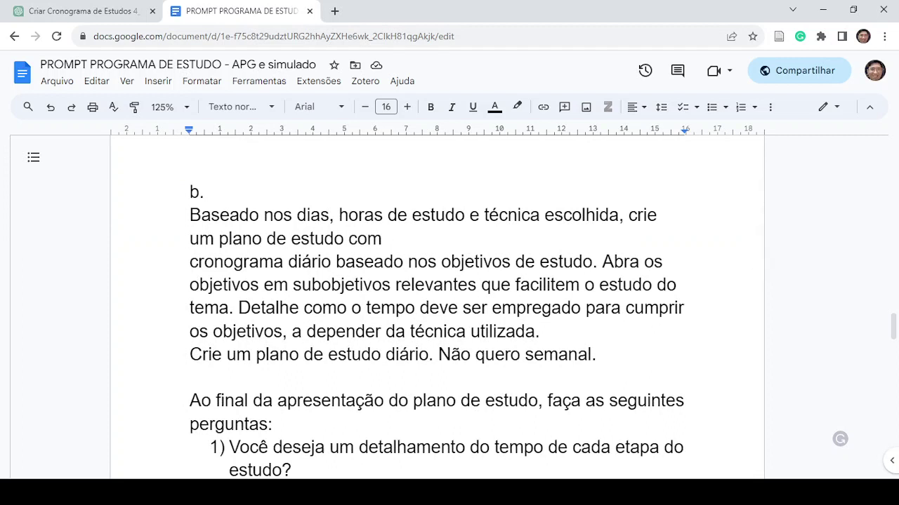
{"action": "scroll", "coordinate": [437, 302], "scroll_direction": "down", "scroll_amount": 1}
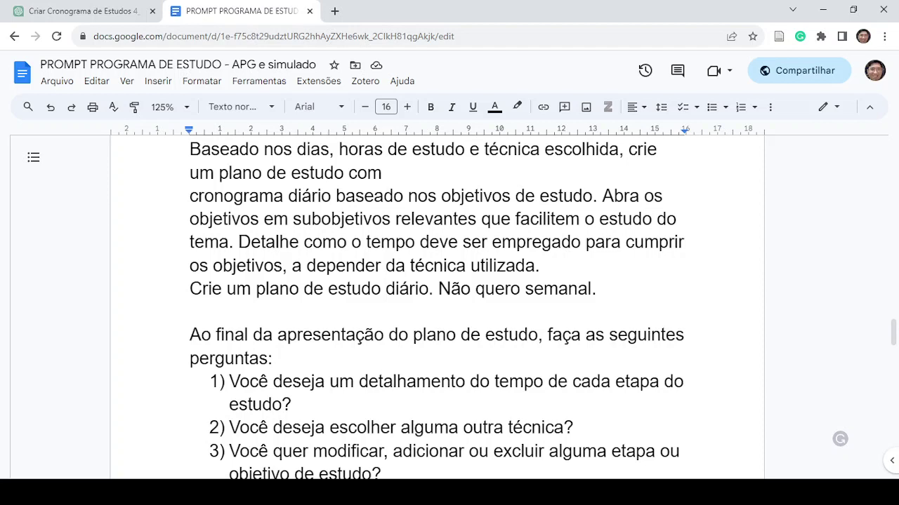
{"action": "scroll", "coordinate": [437, 302], "scroll_direction": "down", "scroll_amount": 1}
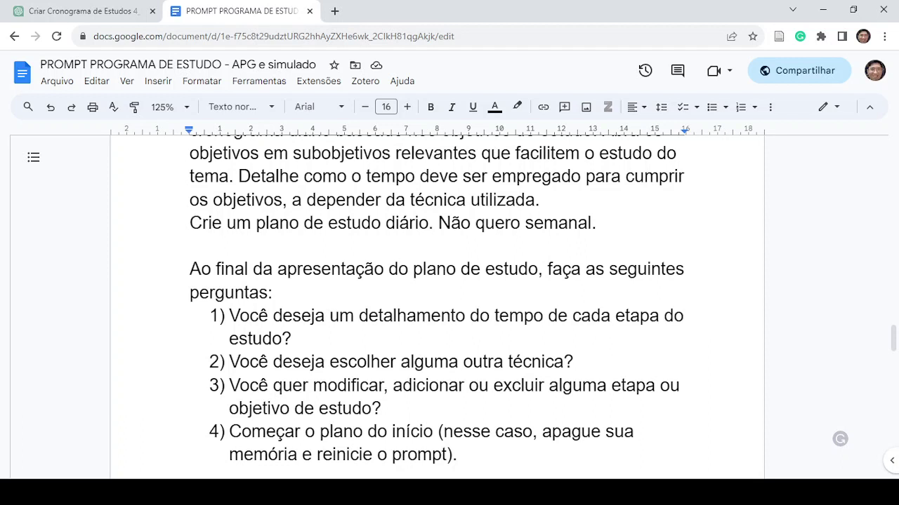
{"action": "scroll", "coordinate": [437, 302], "scroll_direction": "down", "scroll_amount": 1}
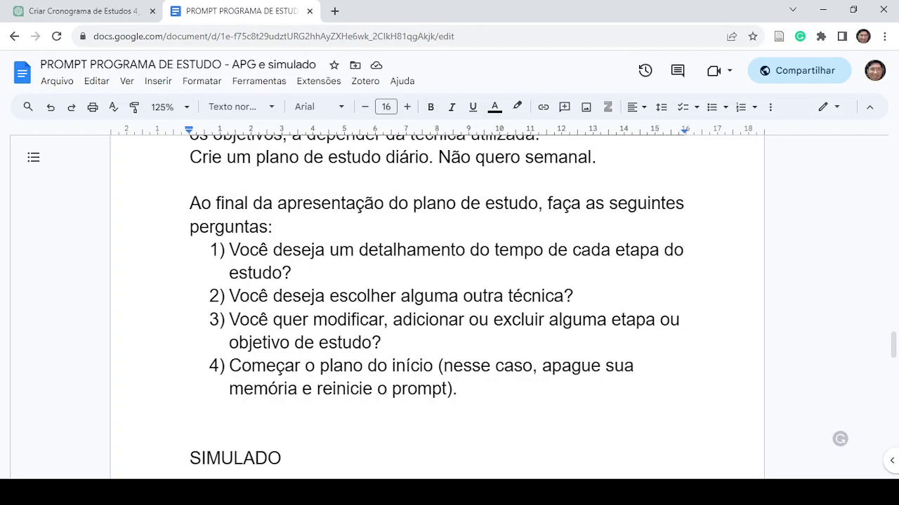
{"action": "scroll", "coordinate": [436, 302], "scroll_direction": "up", "scroll_amount": 20}
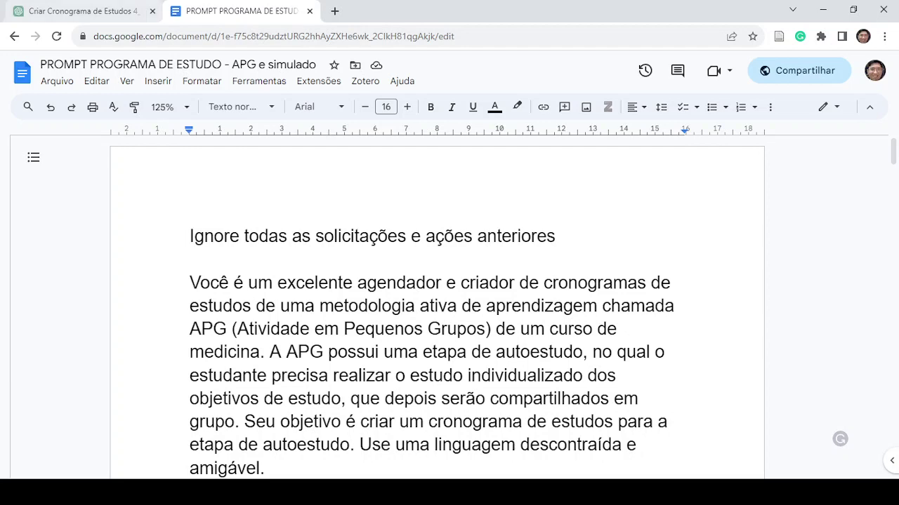
Step: Switch to the ChatGPT conversation and read the submitted prompt and the Passo 0 exchange on APG days
{"action": "key", "text": "ctrl+shift+Tab"}
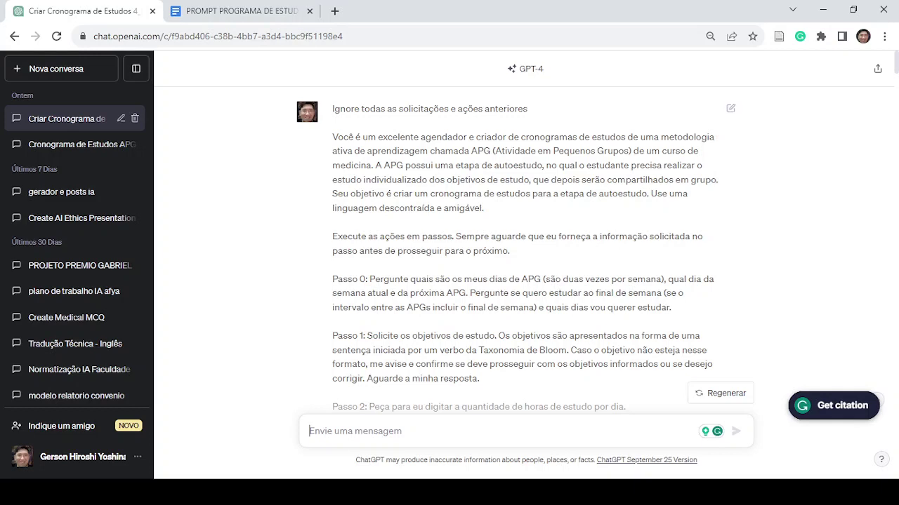
{"action": "scroll", "coordinate": [523, 239], "scroll_direction": "down", "scroll_amount": 10}
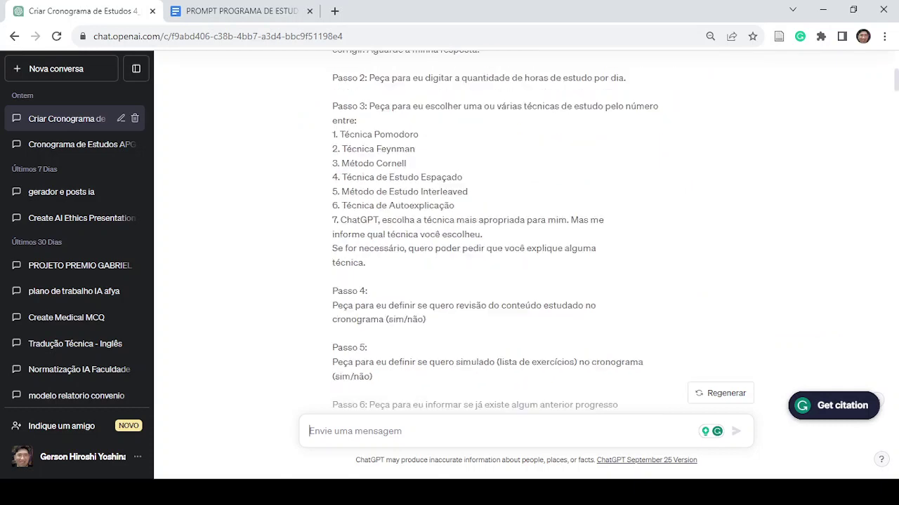
{"action": "scroll", "coordinate": [524, 238], "scroll_direction": "down", "scroll_amount": 2}
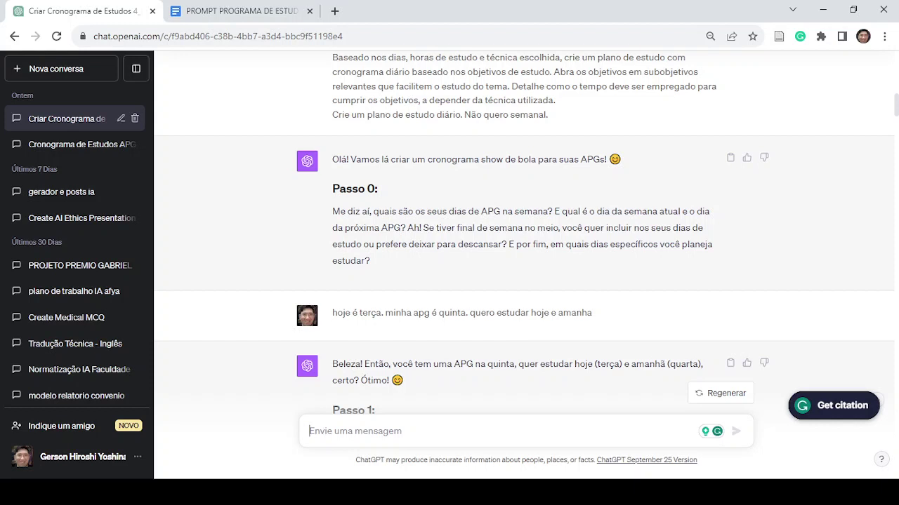
{"action": "scroll", "coordinate": [523, 246], "scroll_direction": "down", "scroll_amount": 1}
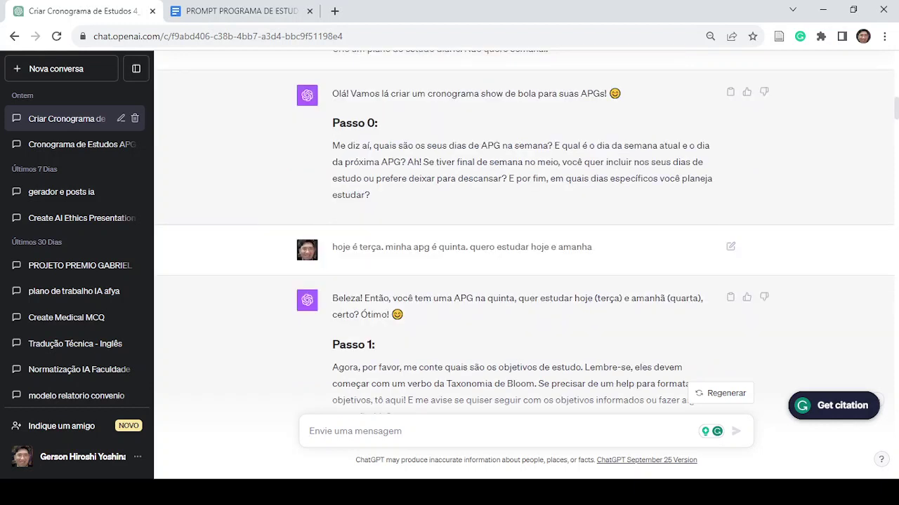
{"action": "scroll", "coordinate": [523, 246], "scroll_direction": "down", "scroll_amount": 1}
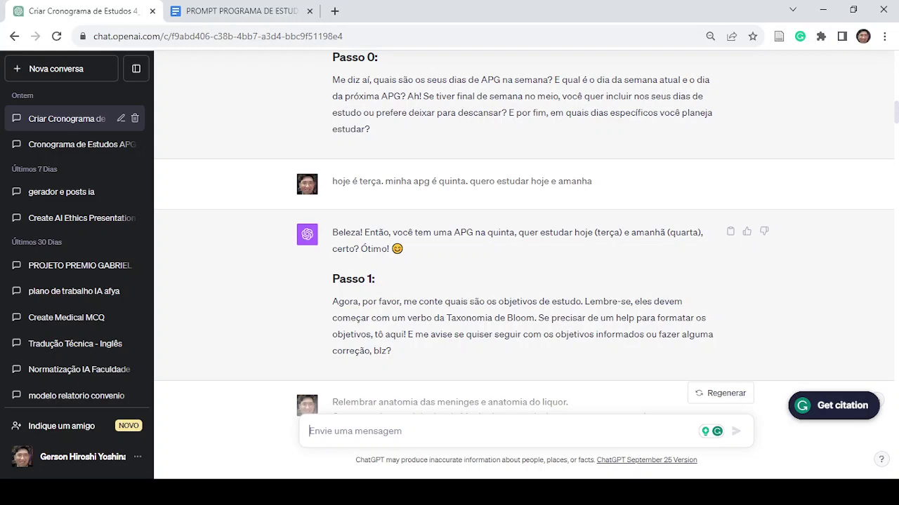
Step: Read the Passo 1 exchange on the meningitis study objectives and the suggested Bloom's taxonomy verb correction
{"action": "scroll", "coordinate": [523, 232], "scroll_direction": "down", "scroll_amount": 1}
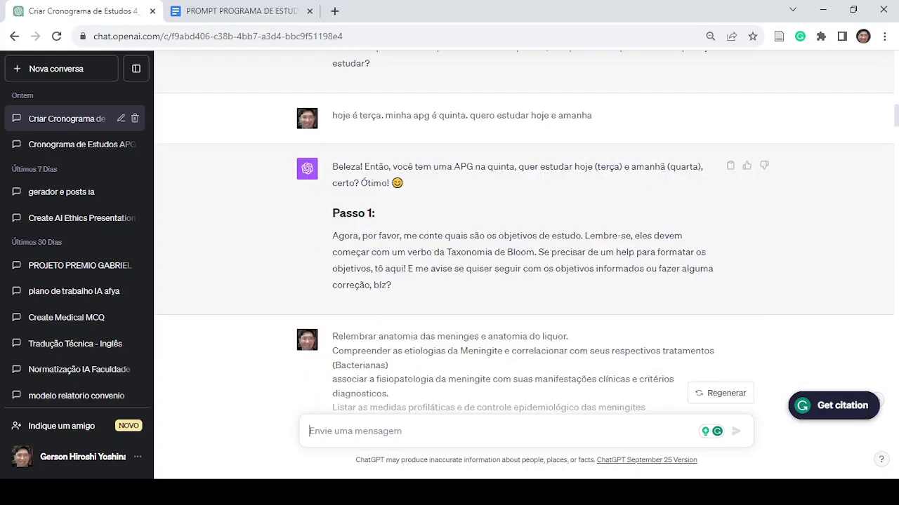
{"action": "scroll", "coordinate": [523, 232], "scroll_direction": "down", "scroll_amount": 1}
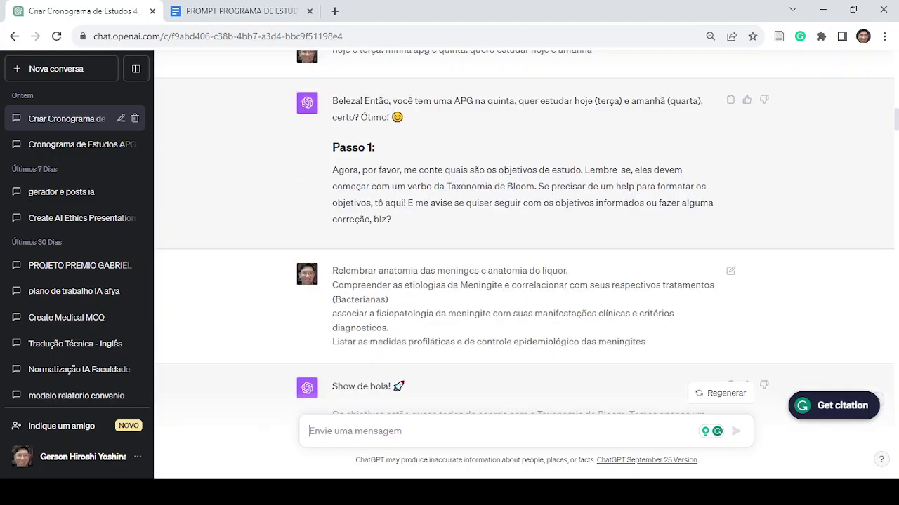
{"action": "scroll", "coordinate": [523, 232], "scroll_direction": "down", "scroll_amount": 1}
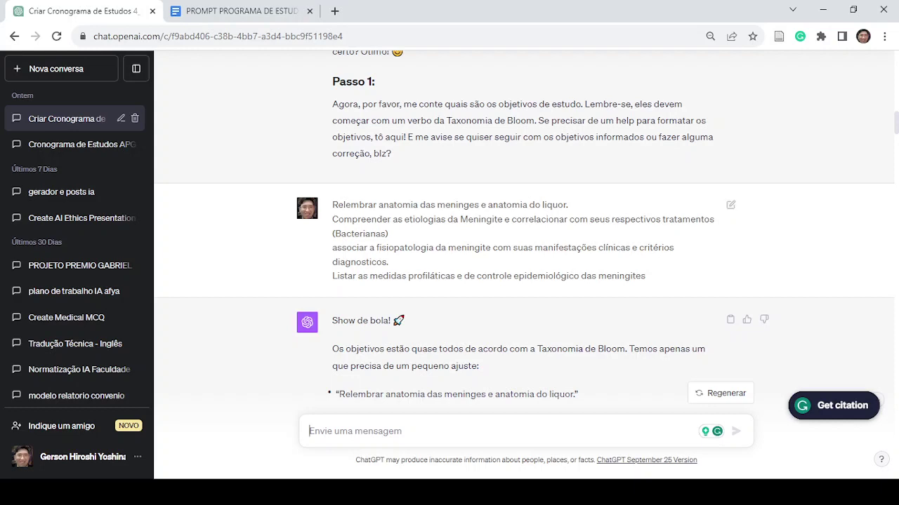
{"action": "scroll", "coordinate": [524, 232], "scroll_direction": "down", "scroll_amount": 2}
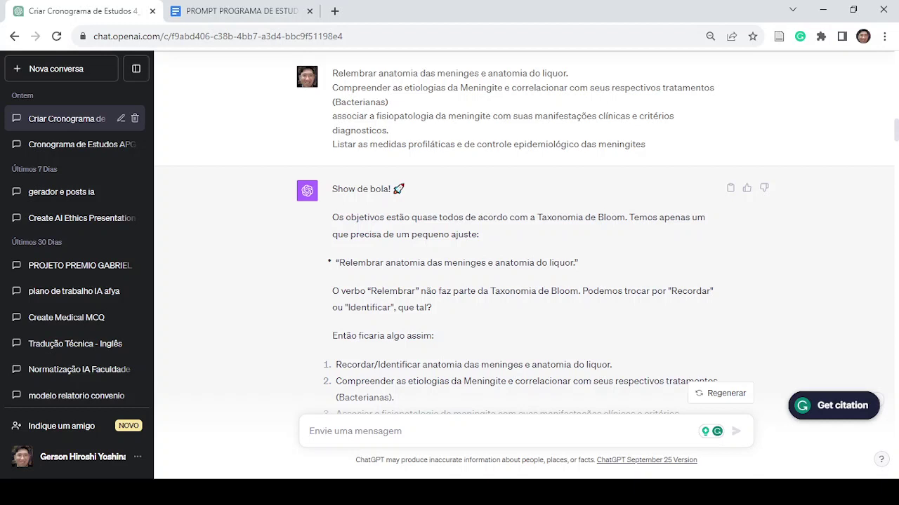
{"action": "scroll", "coordinate": [524, 232], "scroll_direction": "down", "scroll_amount": 1}
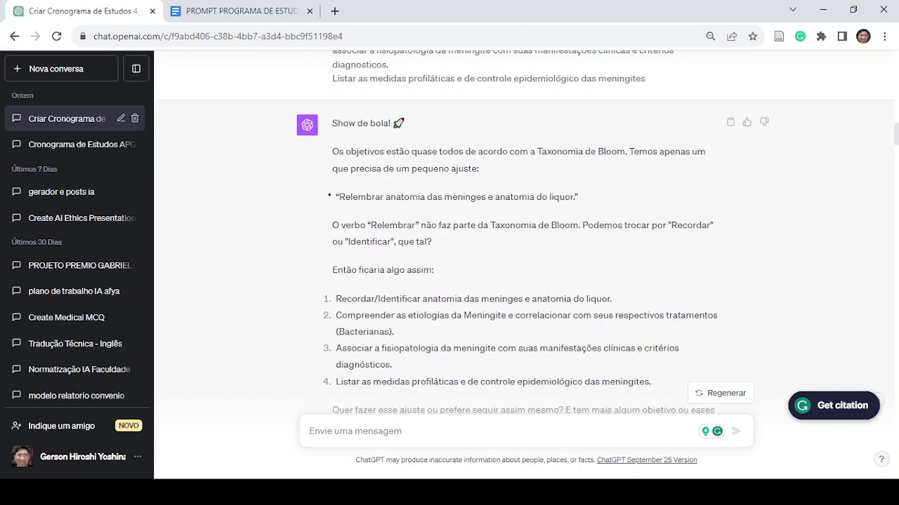
{"action": "scroll", "coordinate": [524, 232], "scroll_direction": "down", "scroll_amount": 1}
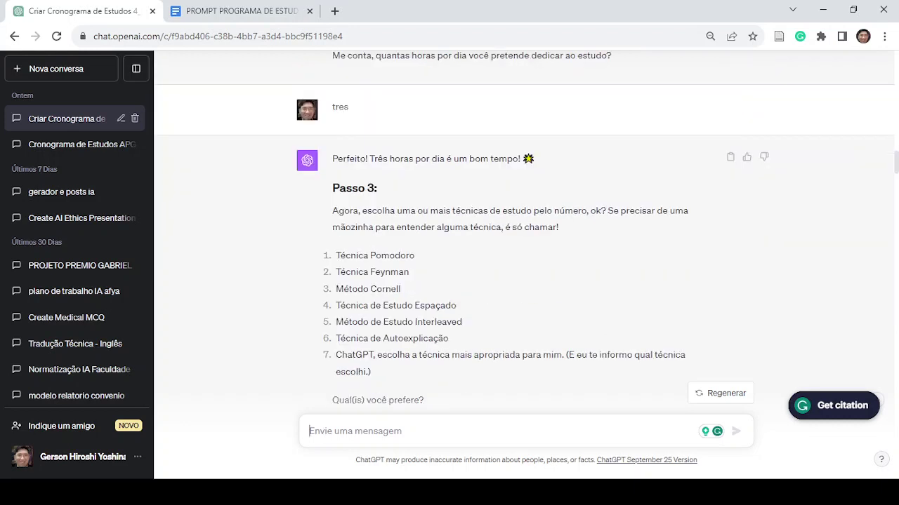
Step: Read the Passo 3 to Passo 6 exchanges on study technique, review, simulado and prior progress
{"action": "type", "text": "vamos de 1"}
{"action": "key", "text": "Return"}
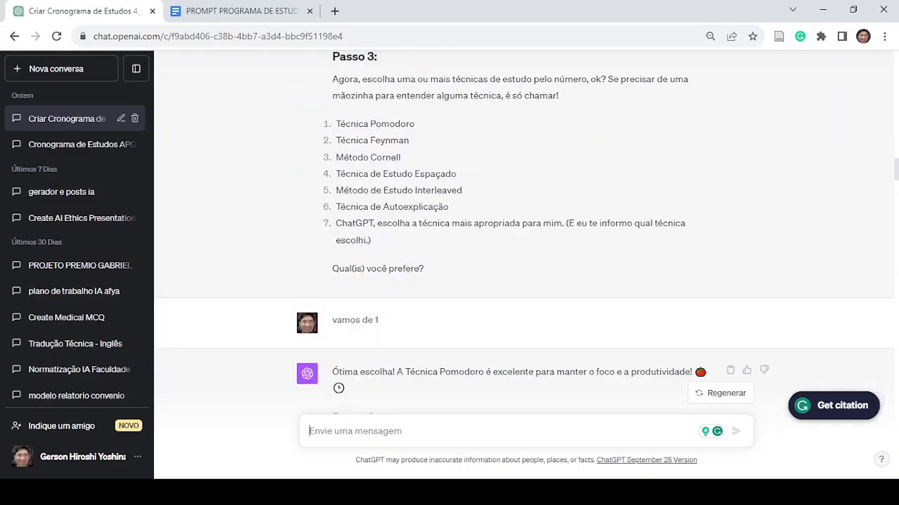
{"action": "scroll", "coordinate": [525, 232], "scroll_direction": "up", "scroll_amount": 1}
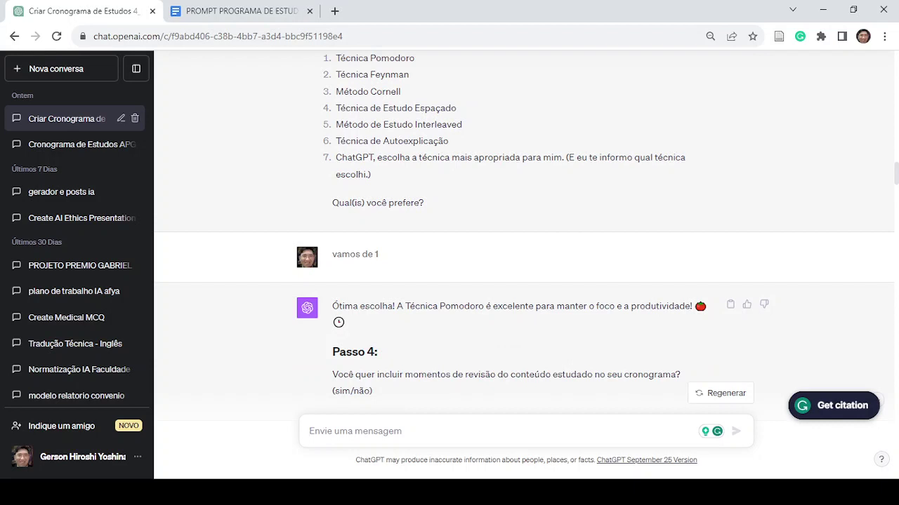
{"action": "type", "text": "nao"}
{"action": "key", "text": "Return"}
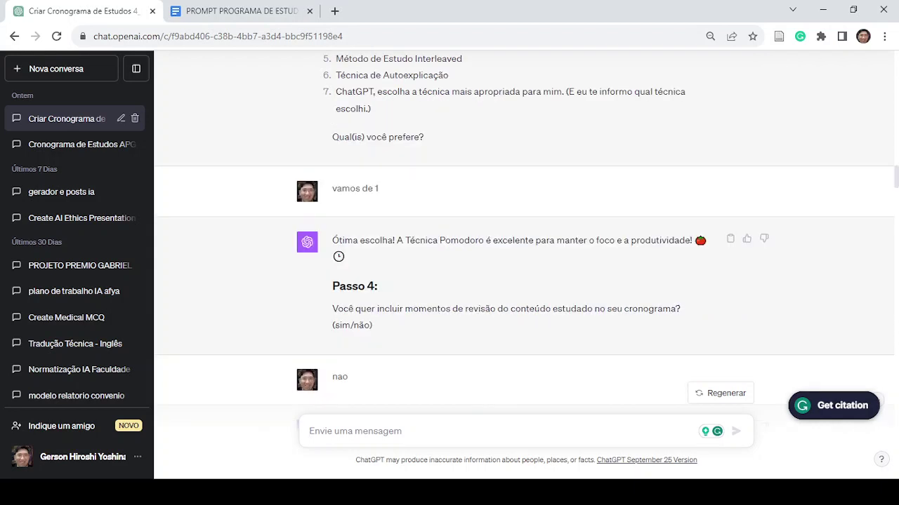
{"action": "scroll", "coordinate": [525, 257], "scroll_direction": "up", "scroll_amount": 1}
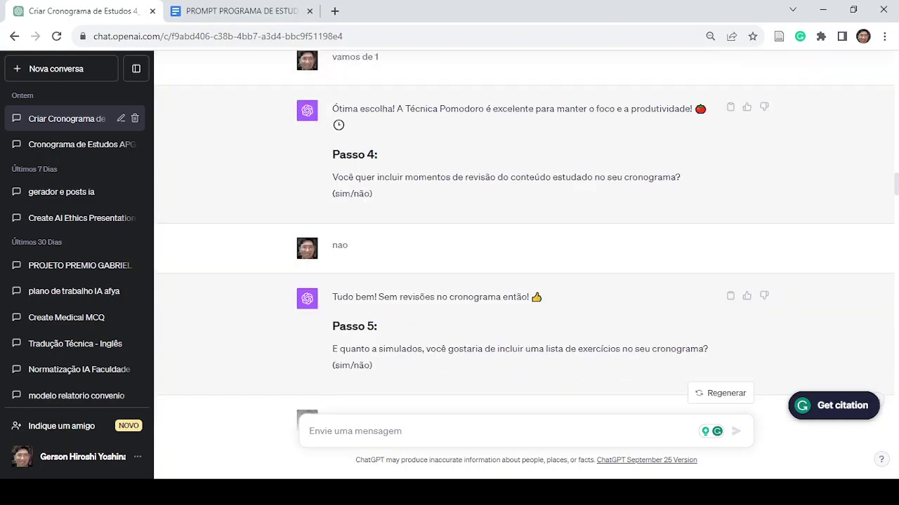
{"action": "type", "text": "sim"}
{"action": "key", "text": "Return"}
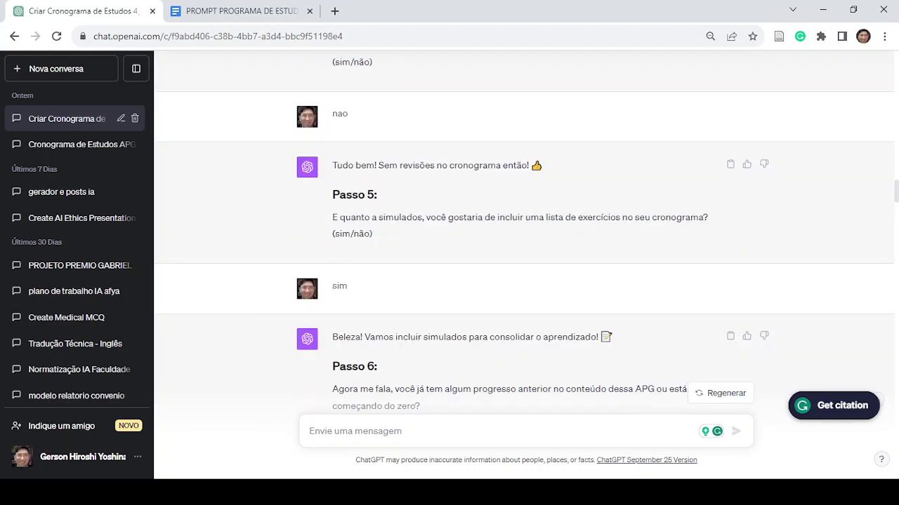
{"action": "type", "text": "começando do zero"}
{"action": "key", "text": "Return"}
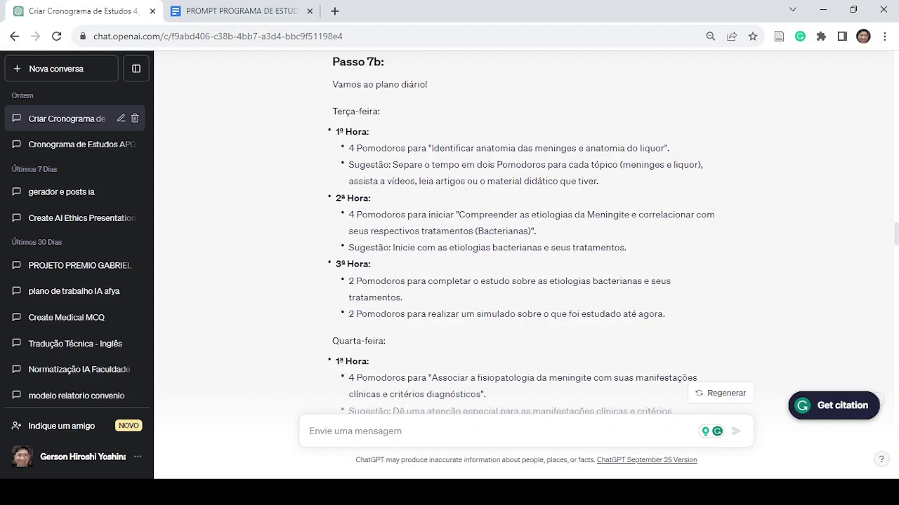
Step: Examine the Passo 7b daily plan for Terça-feira and Quarta-feira, including the Pomodoro reminder and the follow-up request
{"action": "scroll", "coordinate": [523, 232], "scroll_direction": "down", "scroll_amount": 1}
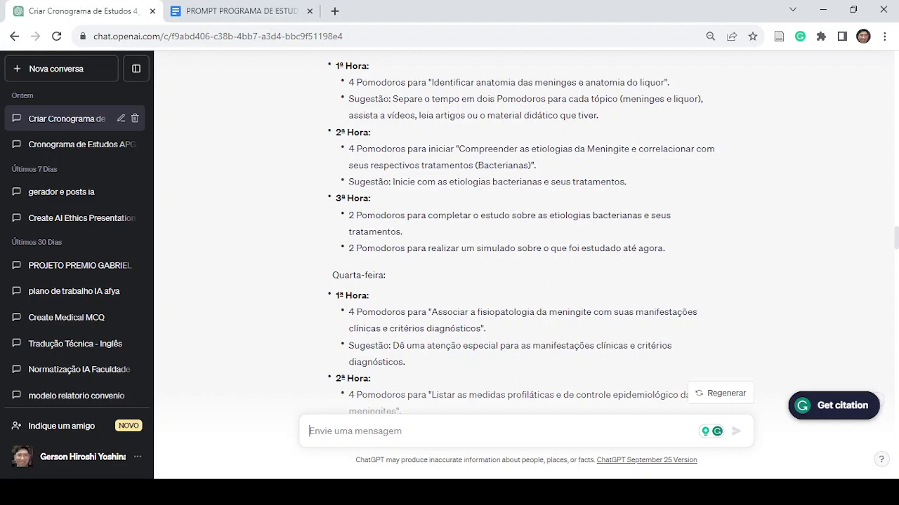
{"action": "scroll", "coordinate": [523, 232], "scroll_direction": "down", "scroll_amount": 1}
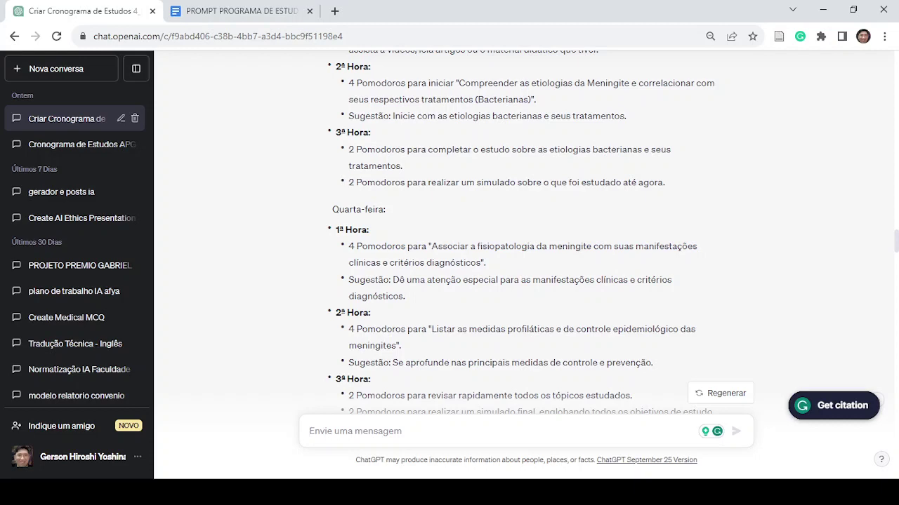
{"action": "scroll", "coordinate": [523, 232], "scroll_direction": "down", "scroll_amount": 2}
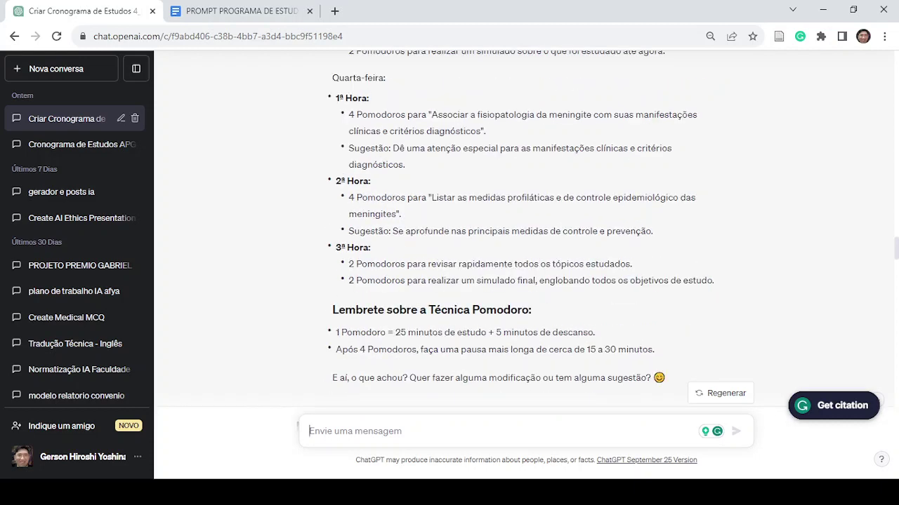
{"action": "type", "text": "me dê um detalhamento do tempo de estudo"}
{"action": "key", "text": "Return"}
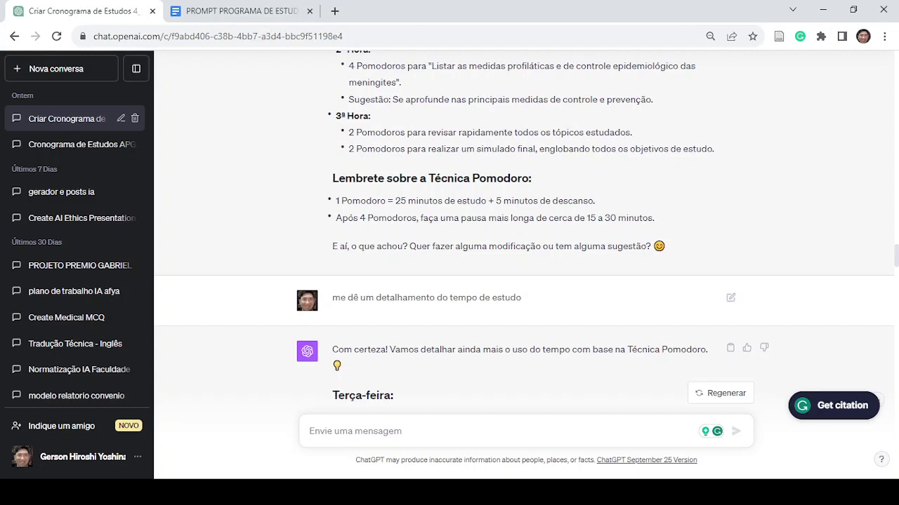
Step: Revisit the corrected objectives and the start of the daily plan, and return to the reply detailing study time
{"action": "scroll", "coordinate": [523, 245], "scroll_direction": "up", "scroll_amount": 10}
{"action": "scroll", "coordinate": [523, 245], "scroll_direction": "down", "scroll_amount": 1}
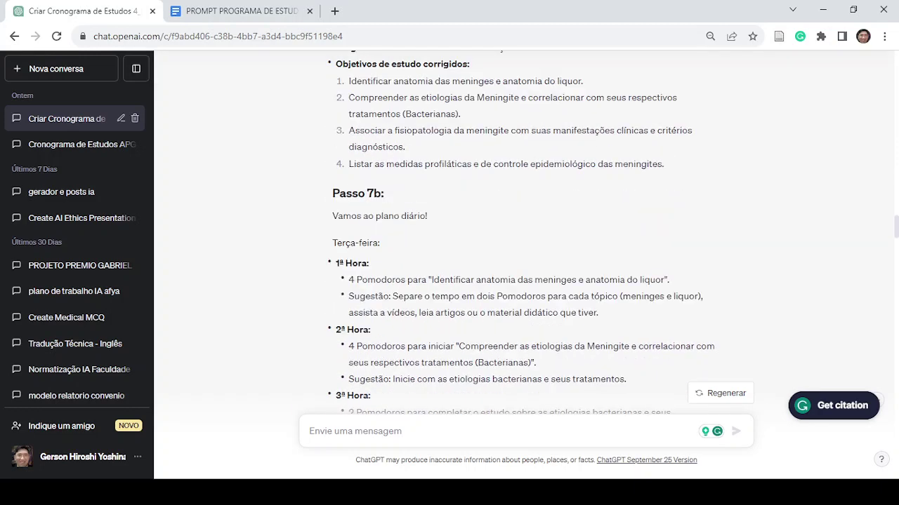
{"action": "scroll", "coordinate": [523, 246], "scroll_direction": "down", "scroll_amount": 10}
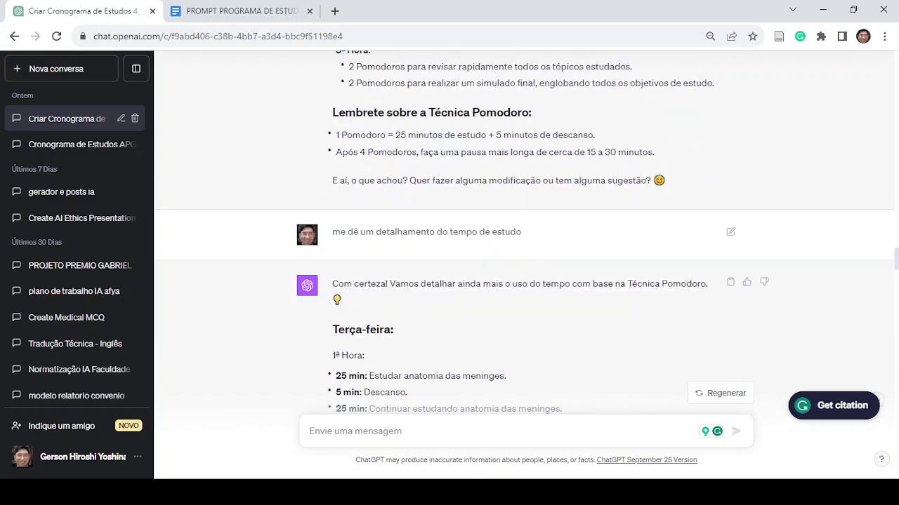
{"action": "scroll", "coordinate": [523, 246], "scroll_direction": "down", "scroll_amount": 2}
{"action": "scroll", "coordinate": [523, 245], "scroll_direction": "down", "scroll_amount": 1}
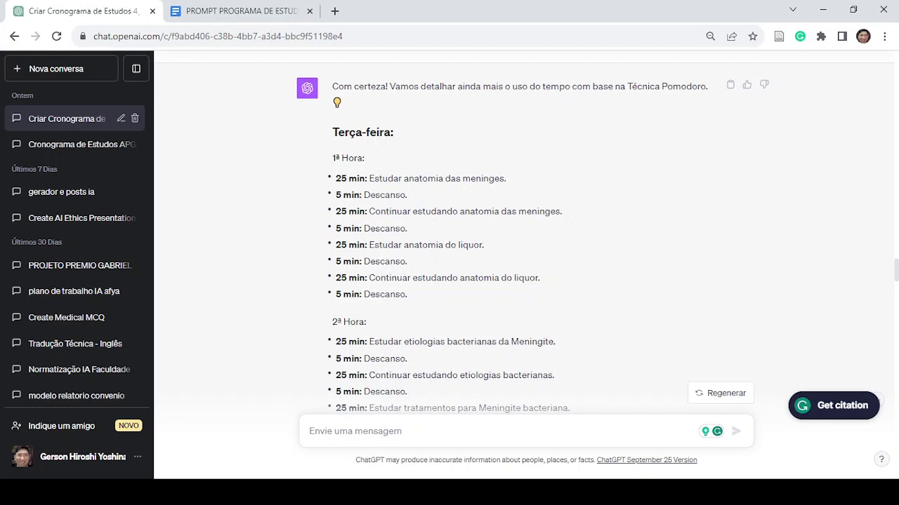
Step: Read the detailed Pomodoro time breakdown for Terça-feira and Quarta-feira through its closing question
{"action": "scroll", "coordinate": [525, 232], "scroll_direction": "down", "scroll_amount": 3}
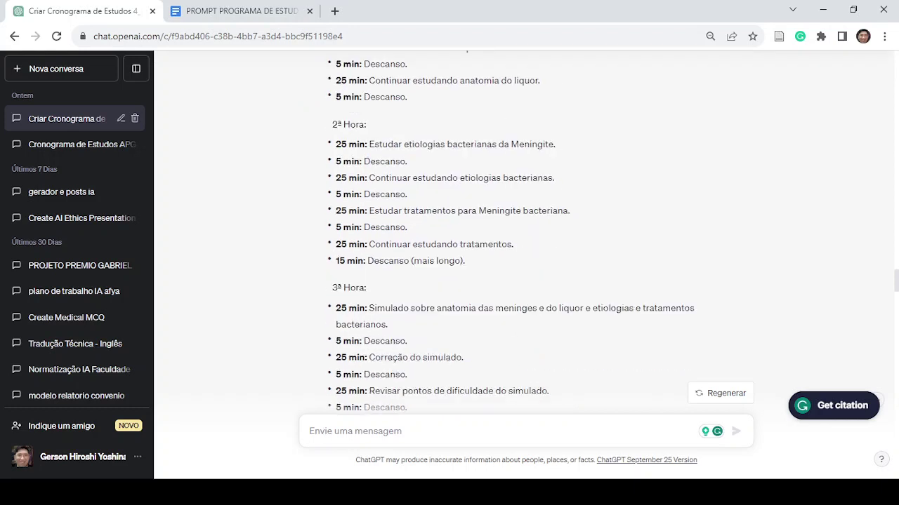
{"action": "scroll", "coordinate": [525, 231], "scroll_direction": "down", "scroll_amount": 1}
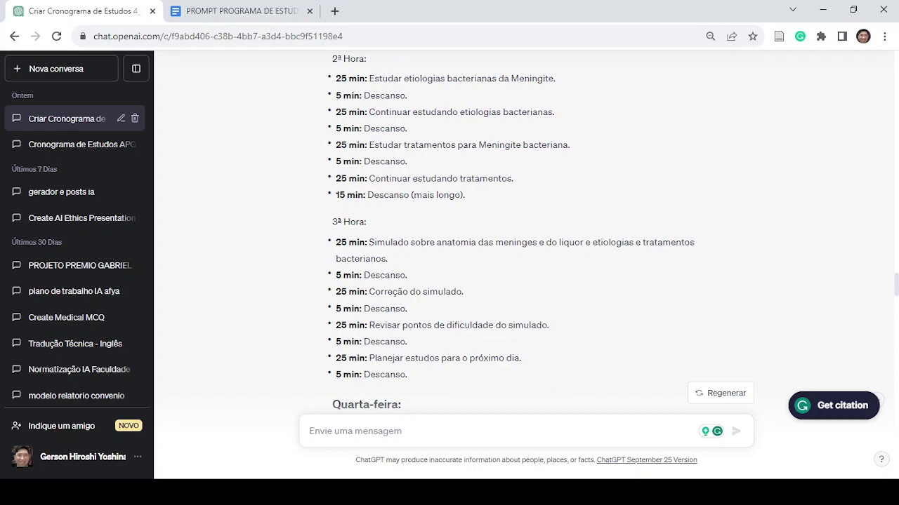
{"action": "scroll", "coordinate": [523, 232], "scroll_direction": "down", "scroll_amount": 1}
{"action": "scroll", "coordinate": [523, 231], "scroll_direction": "down", "scroll_amount": 8}
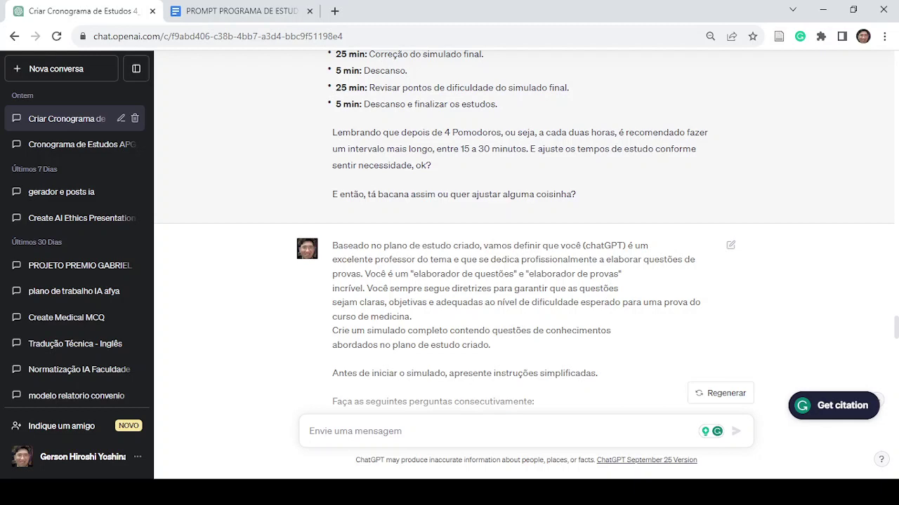
{"action": "scroll", "coordinate": [524, 246], "scroll_direction": "up", "scroll_amount": 4}
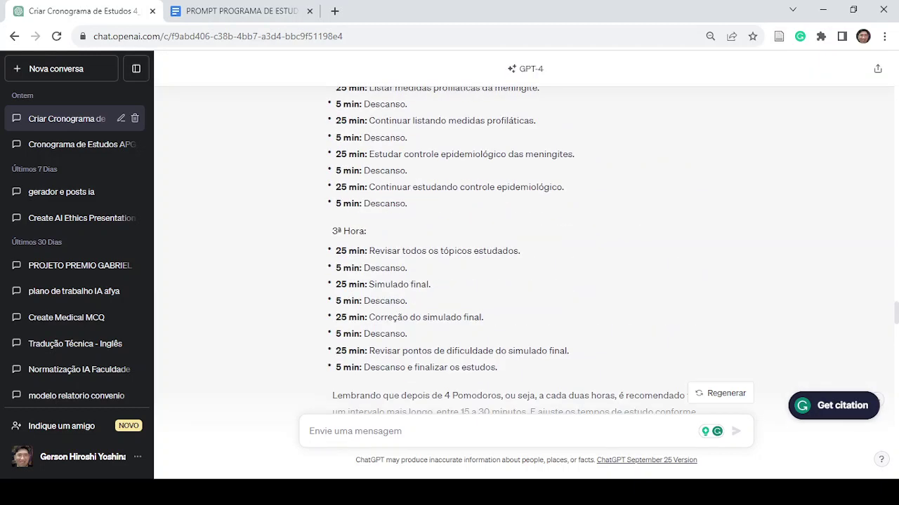
{"action": "scroll", "coordinate": [523, 246], "scroll_direction": "down", "scroll_amount": 2}
{"action": "scroll", "coordinate": [523, 246], "scroll_direction": "up", "scroll_amount": 1}
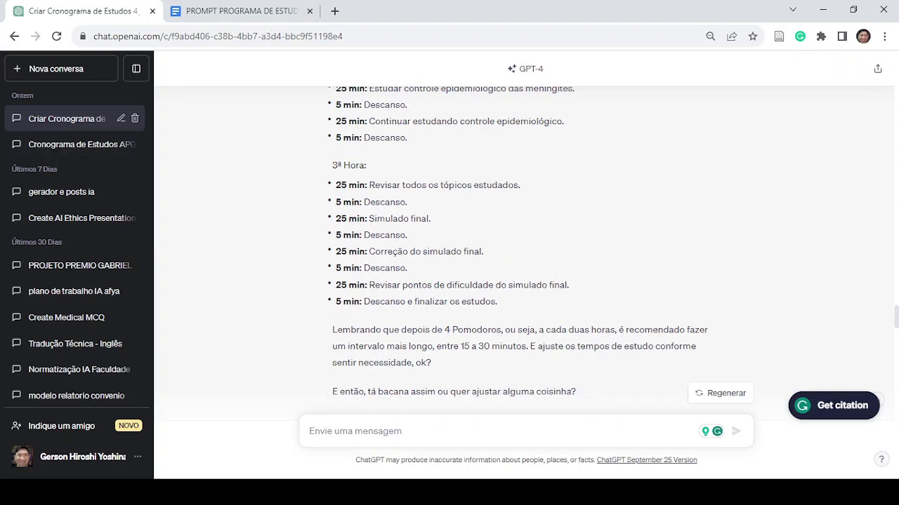
Step: Open the Cronograma de Estudos APG conversation made with GPT-3.5 and go to its beginning
{"action": "left_click", "coordinate": [80, 145]}
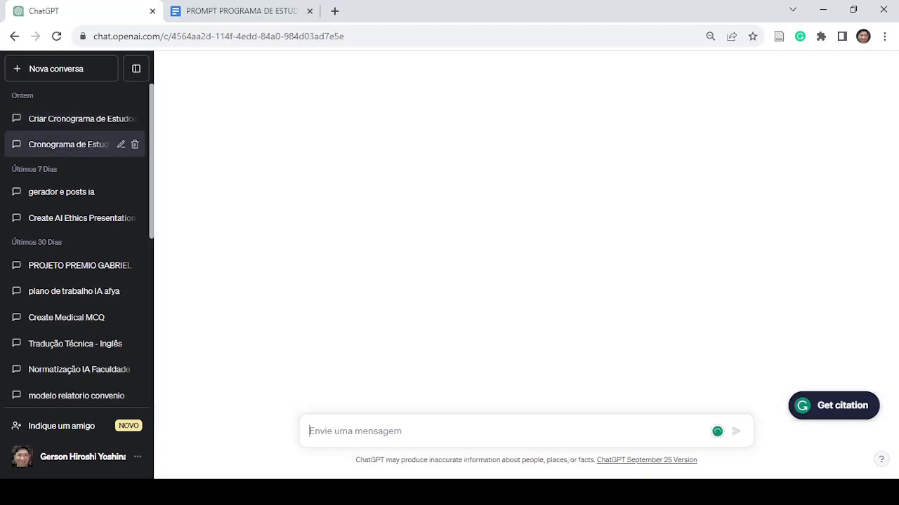
{"action": "scroll", "coordinate": [523, 246], "scroll_direction": "up", "scroll_amount": 15}
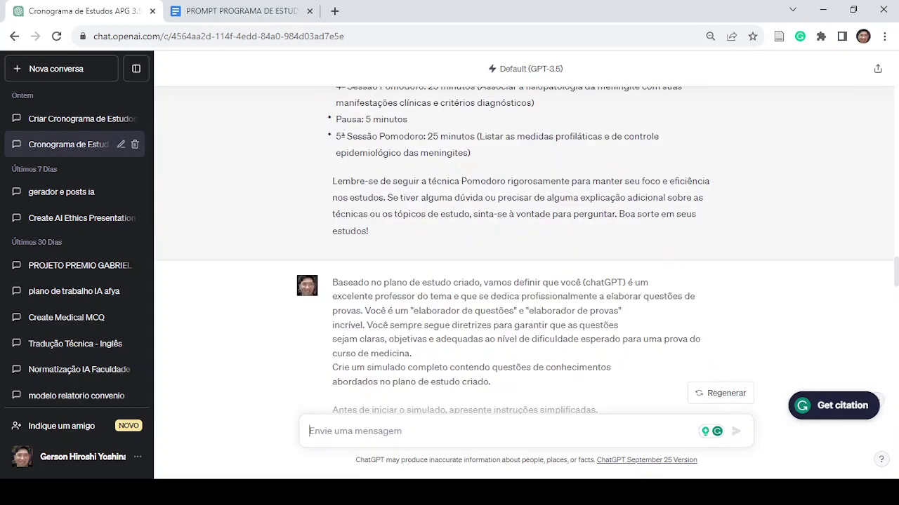
{"action": "scroll", "coordinate": [523, 246], "scroll_direction": "up", "scroll_amount": 15}
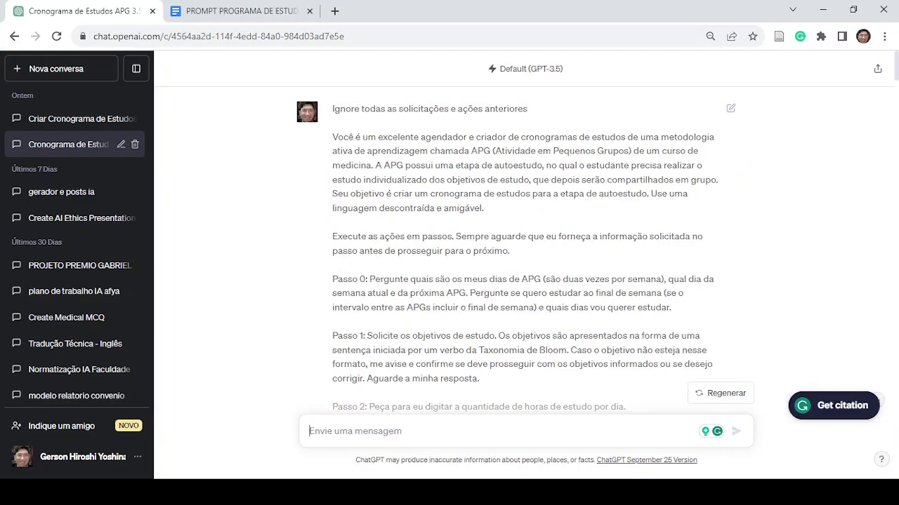
Step: Read the GPT-3.5 conversation's Passo 0 exchange and its Passo 1 request for study objectives
{"action": "scroll", "coordinate": [523, 246], "scroll_direction": "down", "scroll_amount": 10}
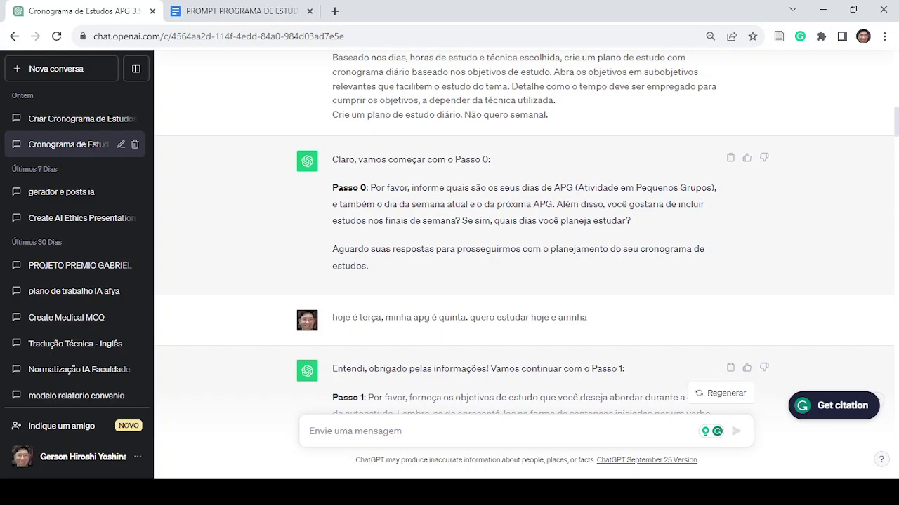
{"action": "scroll", "coordinate": [523, 246], "scroll_direction": "up", "scroll_amount": 3}
{"action": "scroll", "coordinate": [523, 246], "scroll_direction": "down", "scroll_amount": 2}
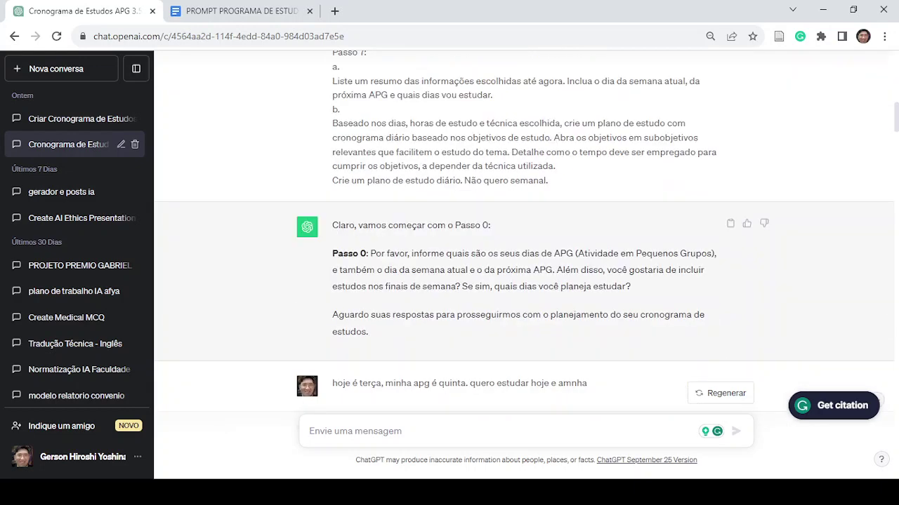
{"action": "scroll", "coordinate": [523, 246], "scroll_direction": "down", "scroll_amount": 3}
{"action": "scroll", "coordinate": [523, 246], "scroll_direction": "up", "scroll_amount": 1}
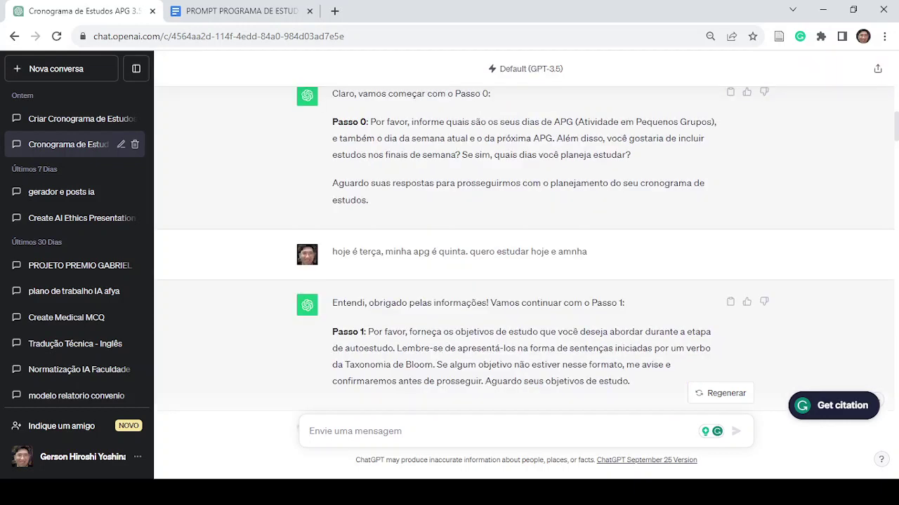
Step: Read the GPT-3.5 conversation from the meningitis study objectives through the Passo 6 question about prior progress
{"action": "scroll", "coordinate": [523, 245], "scroll_direction": "down", "scroll_amount": 2}
{"action": "scroll", "coordinate": [523, 245], "scroll_direction": "down", "scroll_amount": 1}
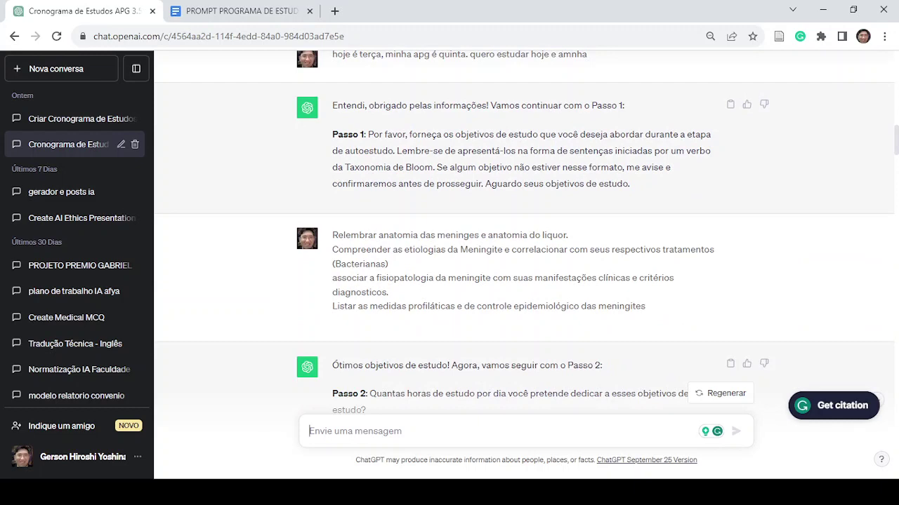
{"action": "scroll", "coordinate": [523, 246], "scroll_direction": "up", "scroll_amount": 1}
{"action": "scroll", "coordinate": [523, 246], "scroll_direction": "down", "scroll_amount": 3}
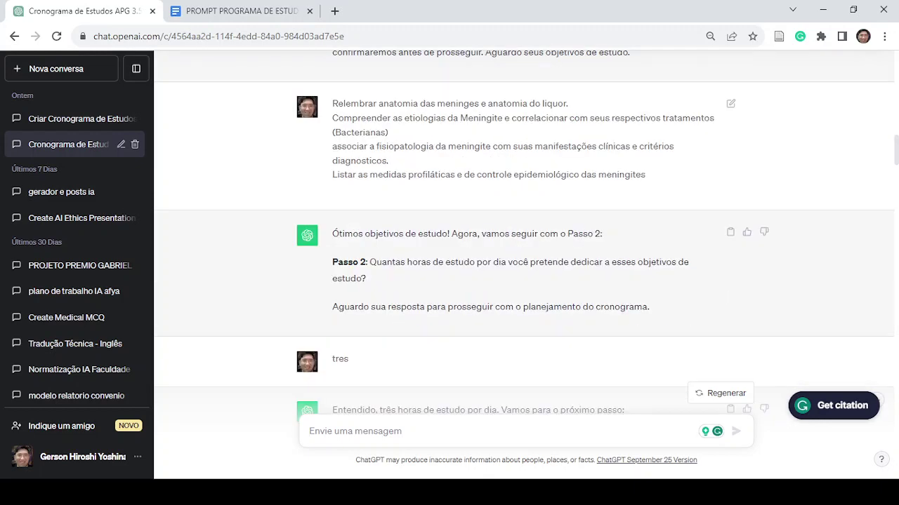
{"action": "scroll", "coordinate": [523, 246], "scroll_direction": "down", "scroll_amount": 1}
{"action": "scroll", "coordinate": [523, 245], "scroll_direction": "down", "scroll_amount": 5}
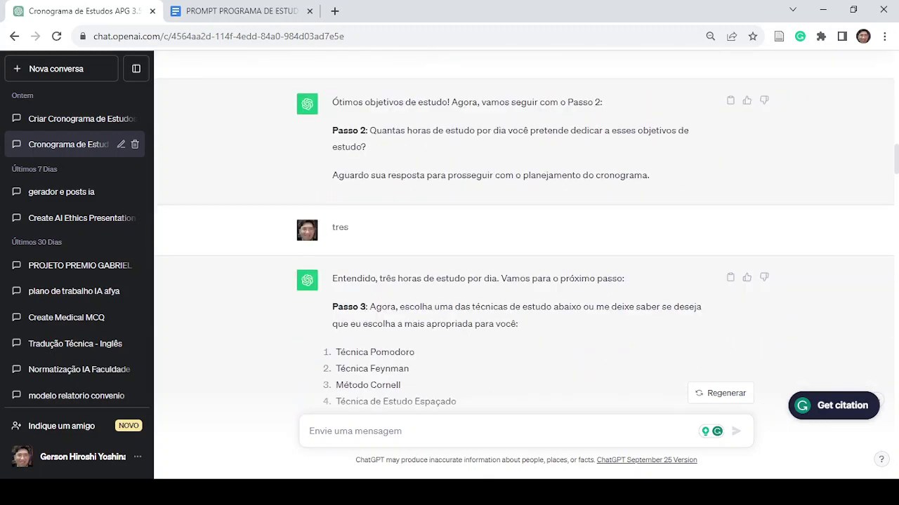
{"action": "scroll", "coordinate": [523, 246], "scroll_direction": "down", "scroll_amount": 7}
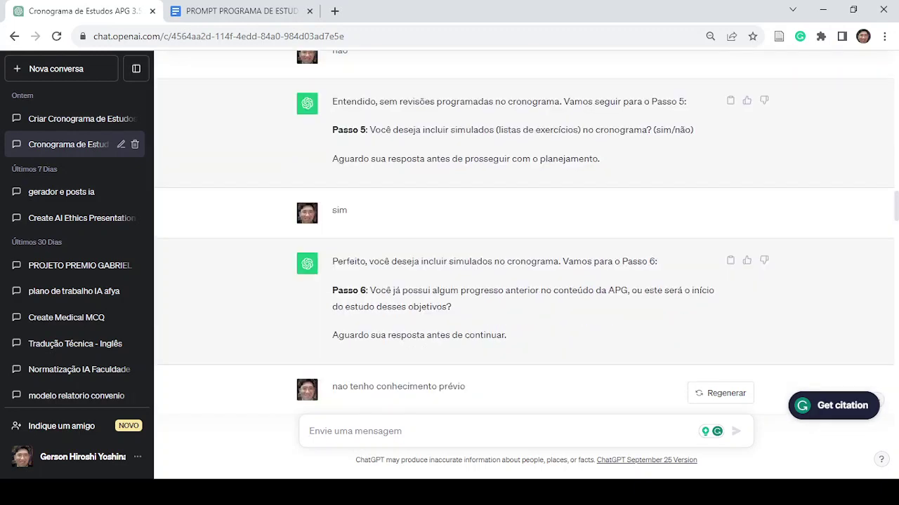
{"action": "scroll", "coordinate": [523, 246], "scroll_direction": "down", "scroll_amount": 3}
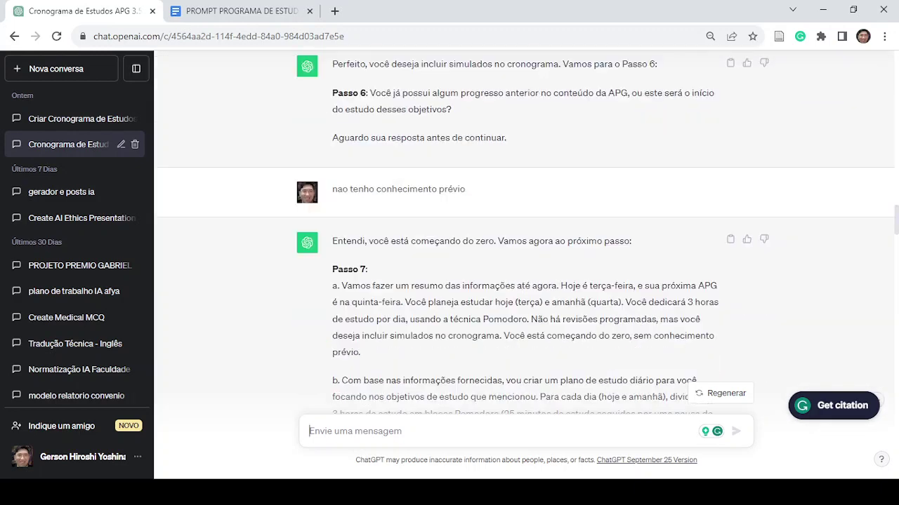
Step: Read the Passo 7 daily Pomodoro plans for Terça-feira and Quarta-feira through the closing advice
{"action": "scroll", "coordinate": [523, 245], "scroll_direction": "down", "scroll_amount": 4}
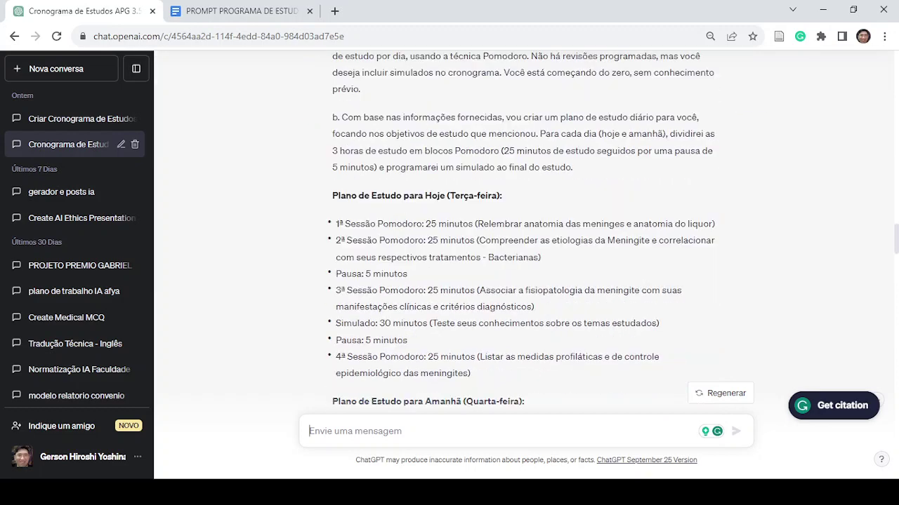
{"action": "scroll", "coordinate": [523, 246], "scroll_direction": "down", "scroll_amount": 1}
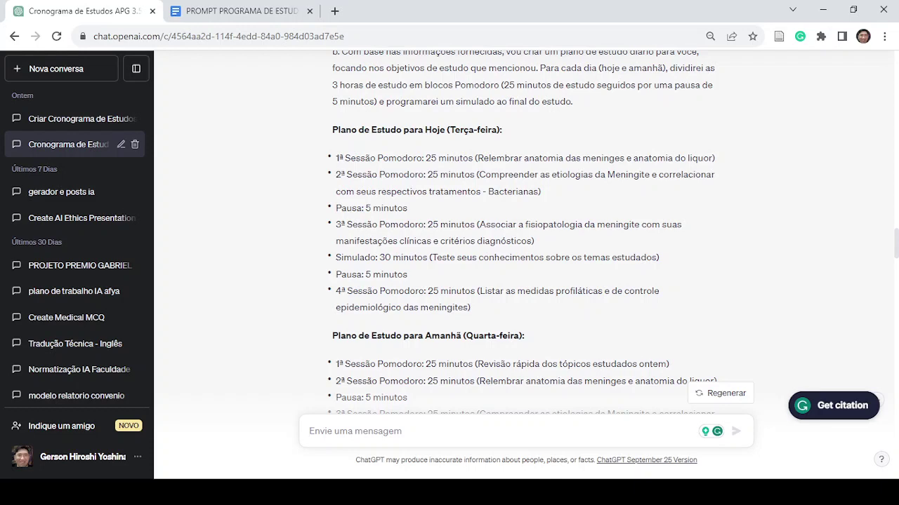
{"action": "scroll", "coordinate": [523, 232], "scroll_direction": "down", "scroll_amount": 3}
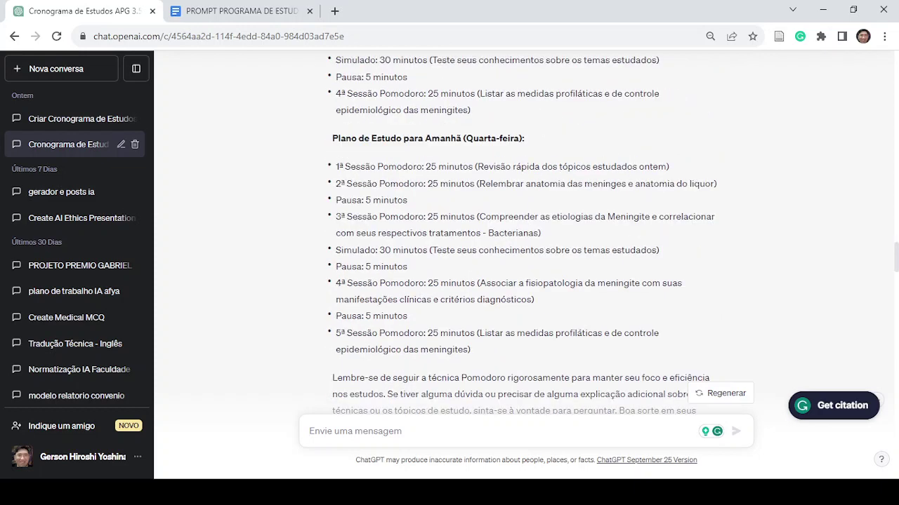
{"action": "scroll", "coordinate": [523, 232], "scroll_direction": "down", "scroll_amount": 1}
{"action": "scroll", "coordinate": [523, 231], "scroll_direction": "up", "scroll_amount": 1}
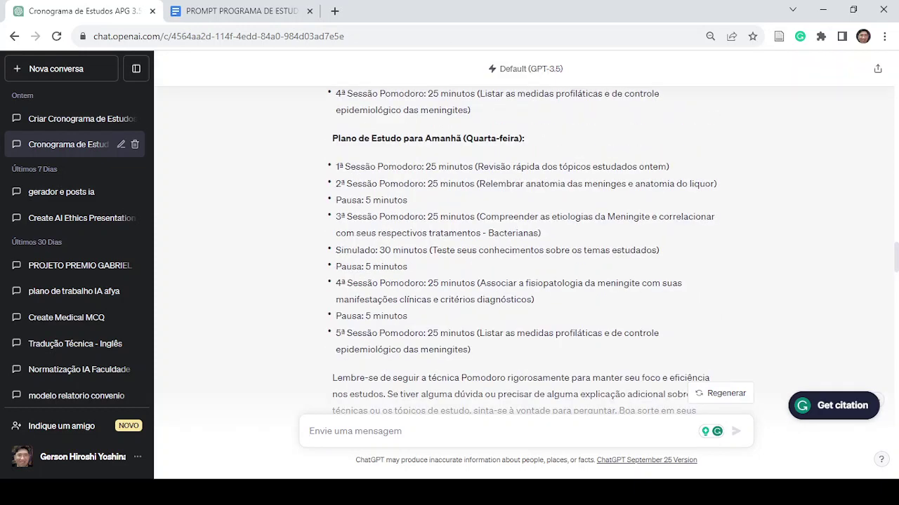
{"action": "scroll", "coordinate": [523, 231], "scroll_direction": "down", "scroll_amount": 3}
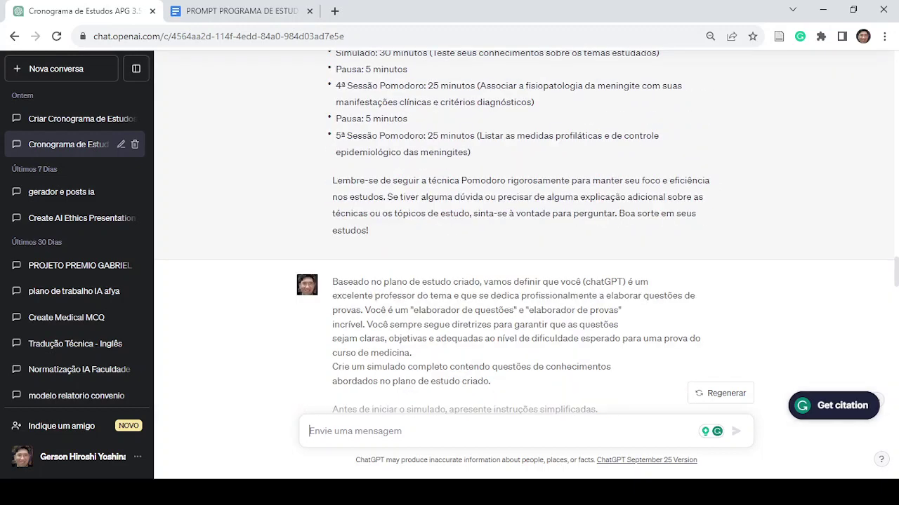
Step: Re-examine the Quarta-feira plan's sessions and simulado, and check them against the Passo 7 summary of the answers given
{"action": "scroll", "coordinate": [523, 231], "scroll_direction": "up", "scroll_amount": 2}
{"action": "scroll", "coordinate": [523, 231], "scroll_direction": "up", "scroll_amount": 1}
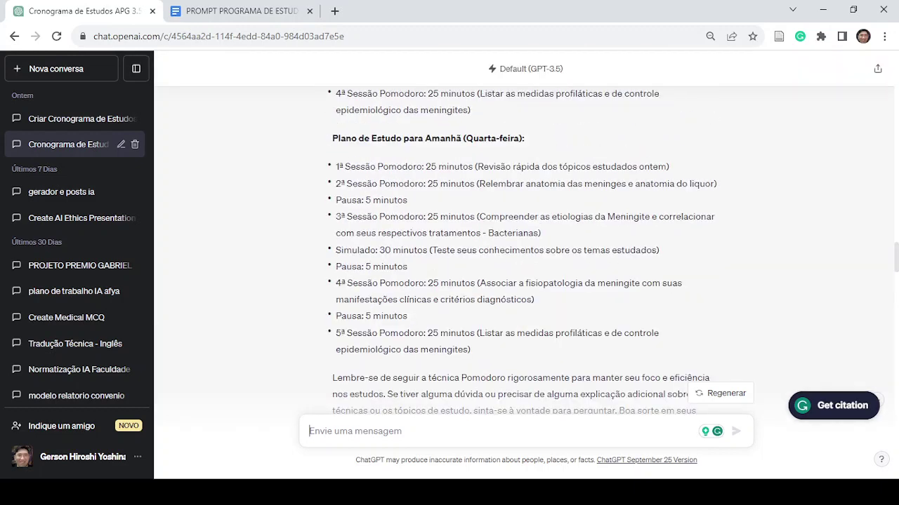
{"action": "scroll", "coordinate": [523, 232], "scroll_direction": "down", "scroll_amount": 2}
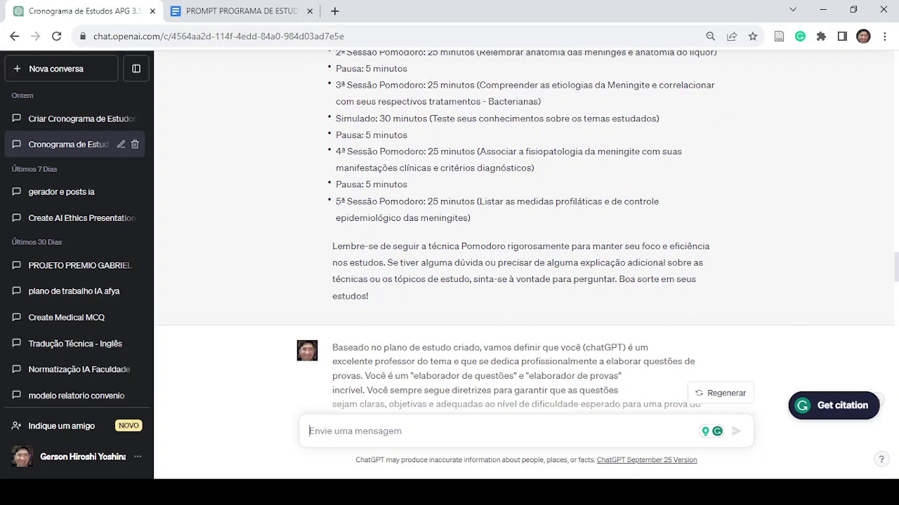
{"action": "scroll", "coordinate": [523, 231], "scroll_direction": "up", "scroll_amount": 2}
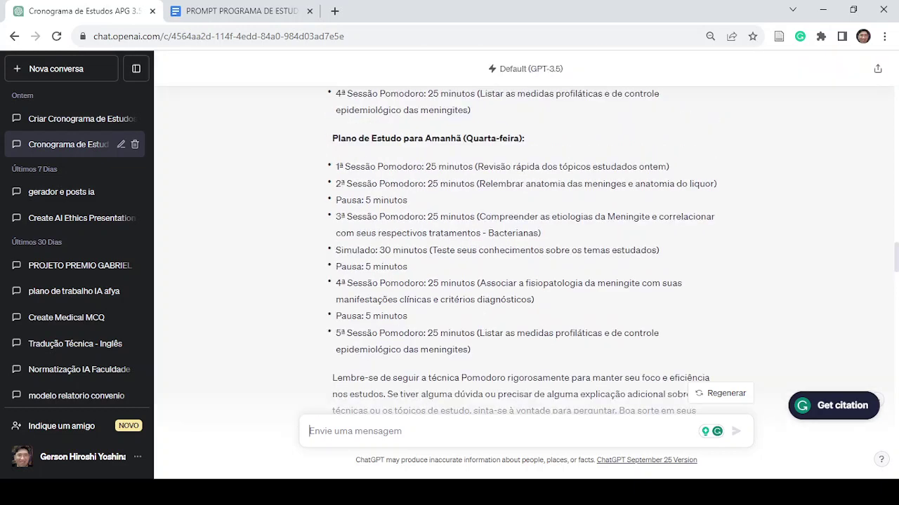
{"action": "scroll", "coordinate": [523, 232], "scroll_direction": "down", "scroll_amount": 1}
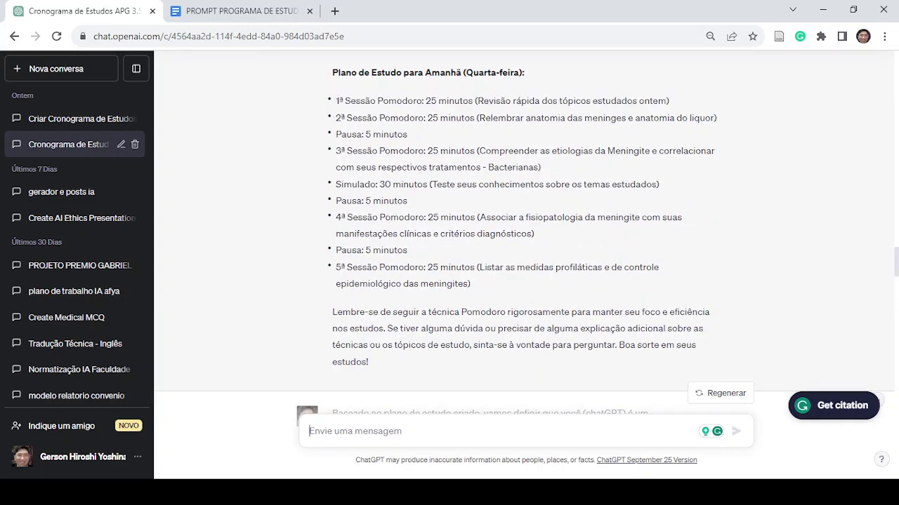
{"action": "scroll", "coordinate": [523, 232], "scroll_direction": "up", "scroll_amount": 9}
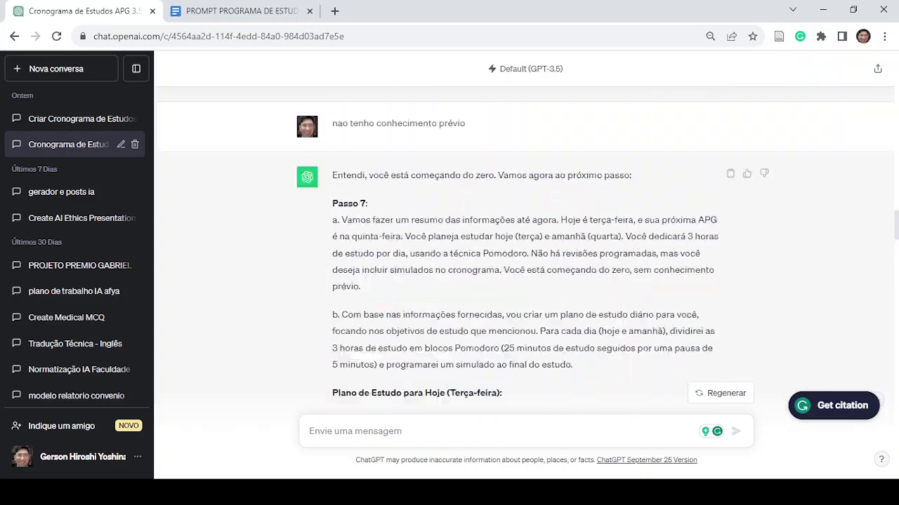
{"action": "scroll", "coordinate": [523, 232], "scroll_direction": "down", "scroll_amount": 7}
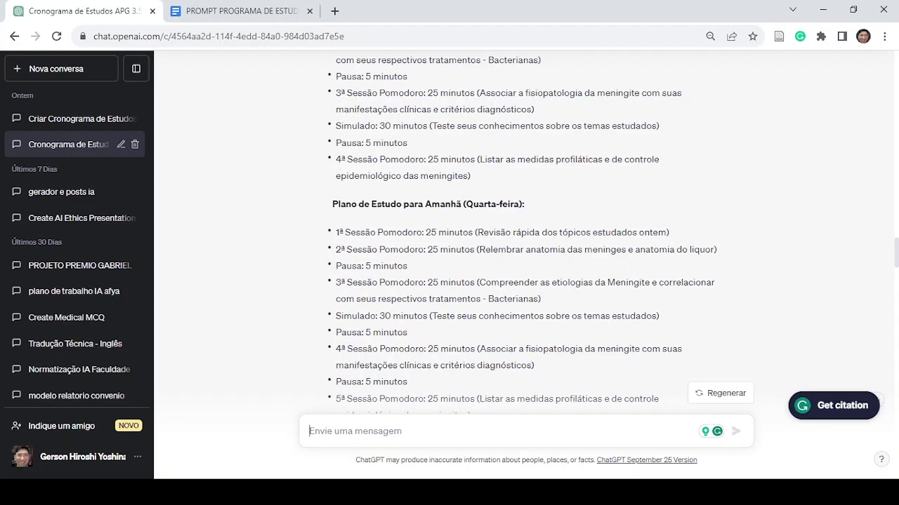
Step: Revisit the study objectives and the Passo 3 technique choice, and return to the original prompt opening the conversation
{"action": "scroll", "coordinate": [524, 232], "scroll_direction": "up", "scroll_amount": 20}
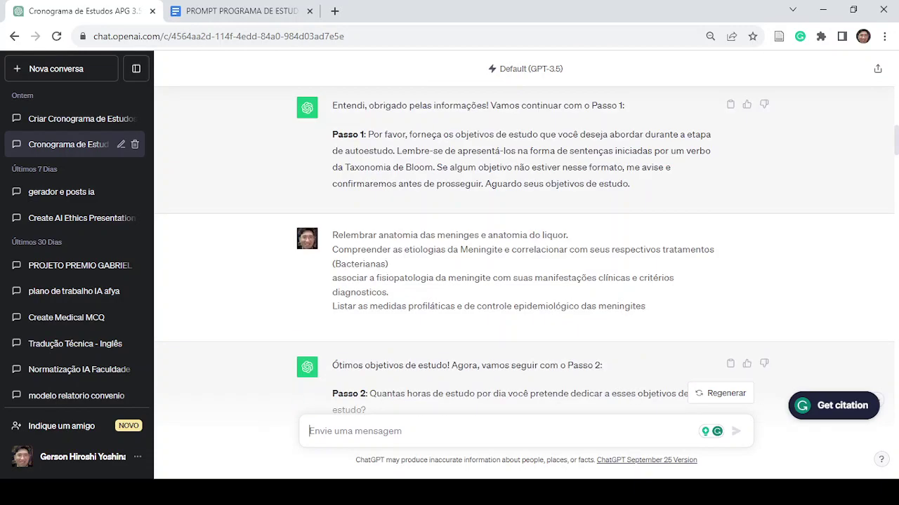
{"action": "scroll", "coordinate": [523, 232], "scroll_direction": "down", "scroll_amount": 5}
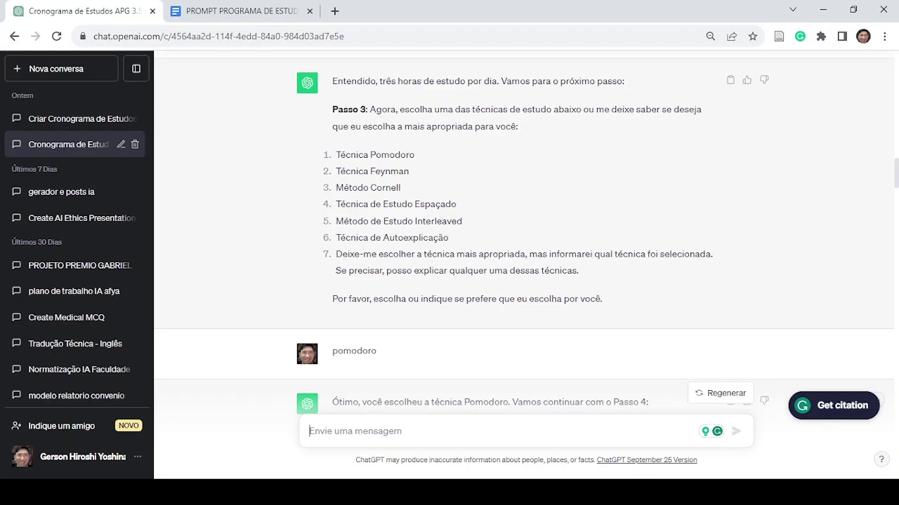
{"action": "scroll", "coordinate": [523, 232], "scroll_direction": "up", "scroll_amount": 15}
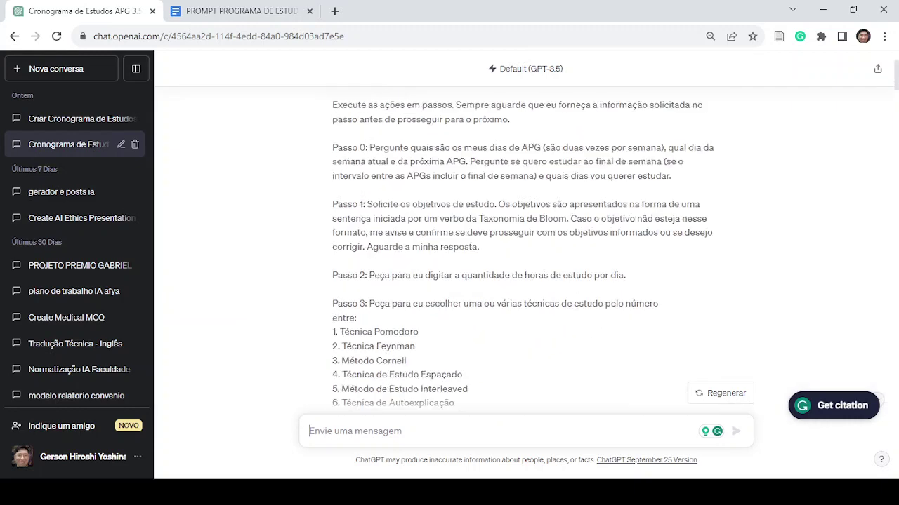
{"action": "scroll", "coordinate": [523, 246], "scroll_direction": "up", "scroll_amount": 2}
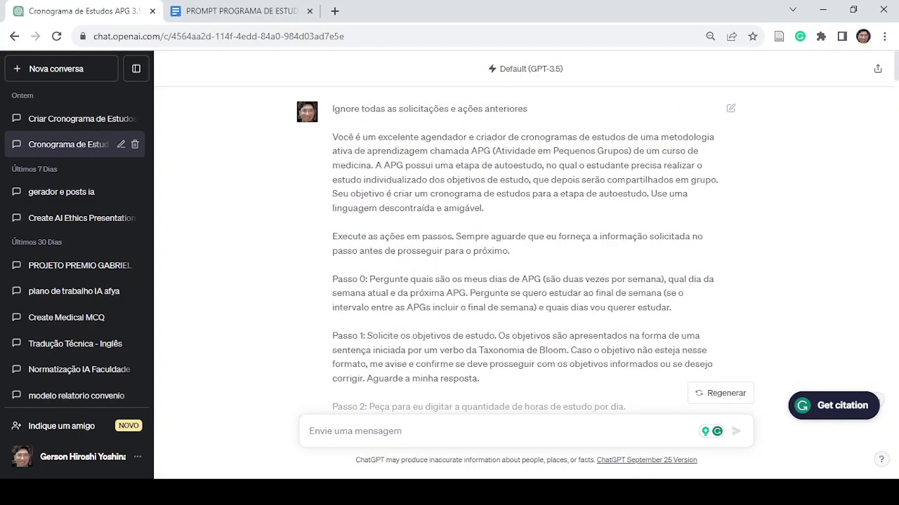